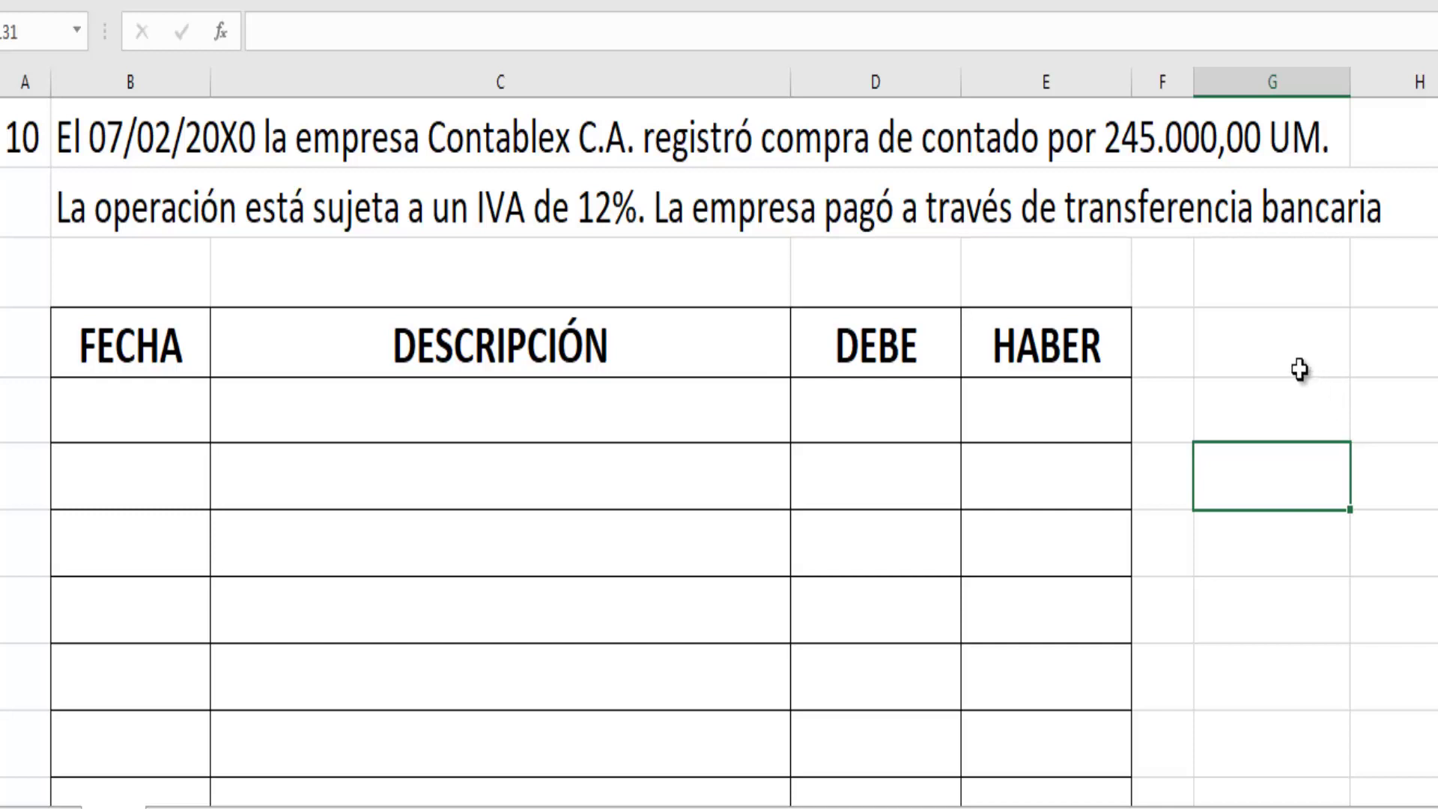
left_click(1273, 199)
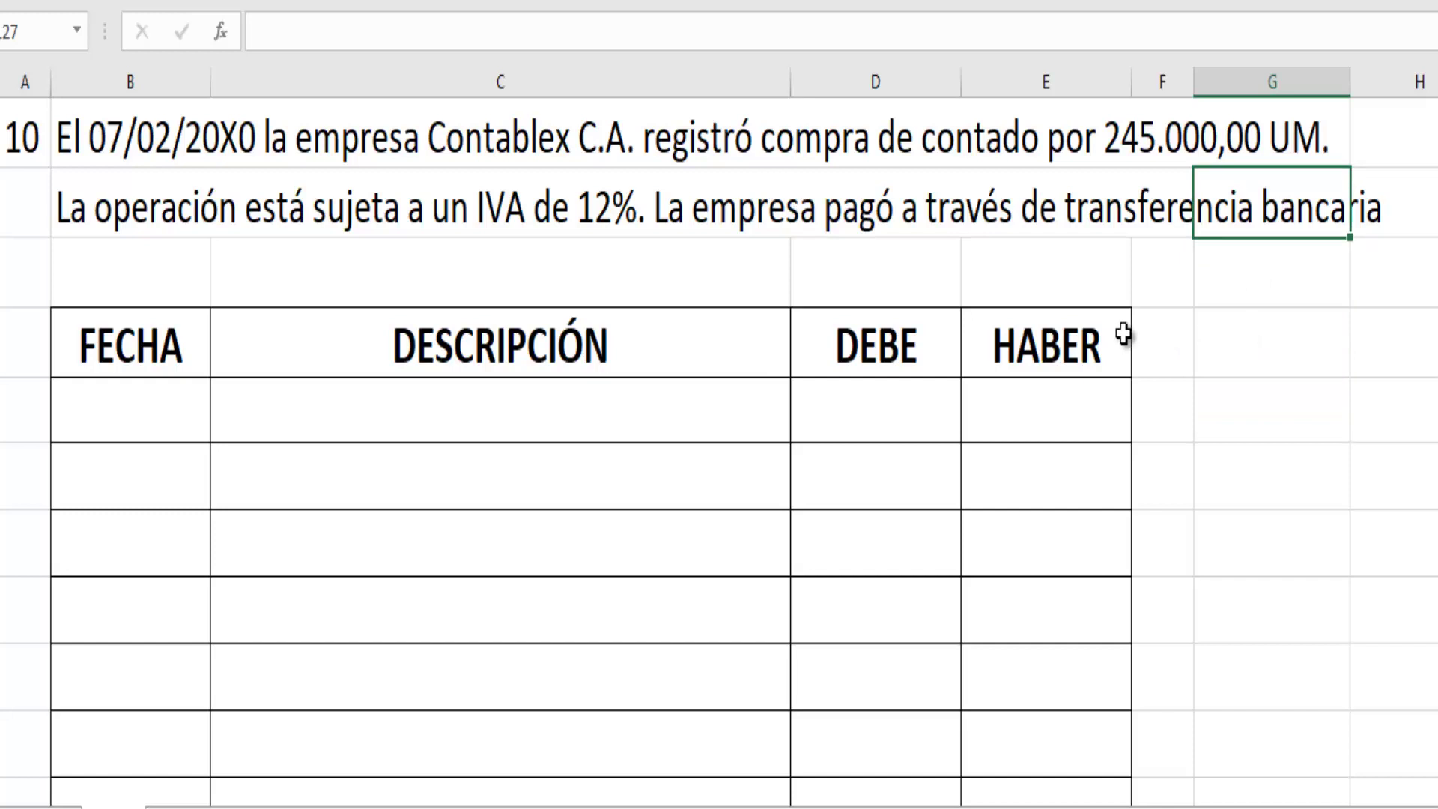
left_click(492, 402)
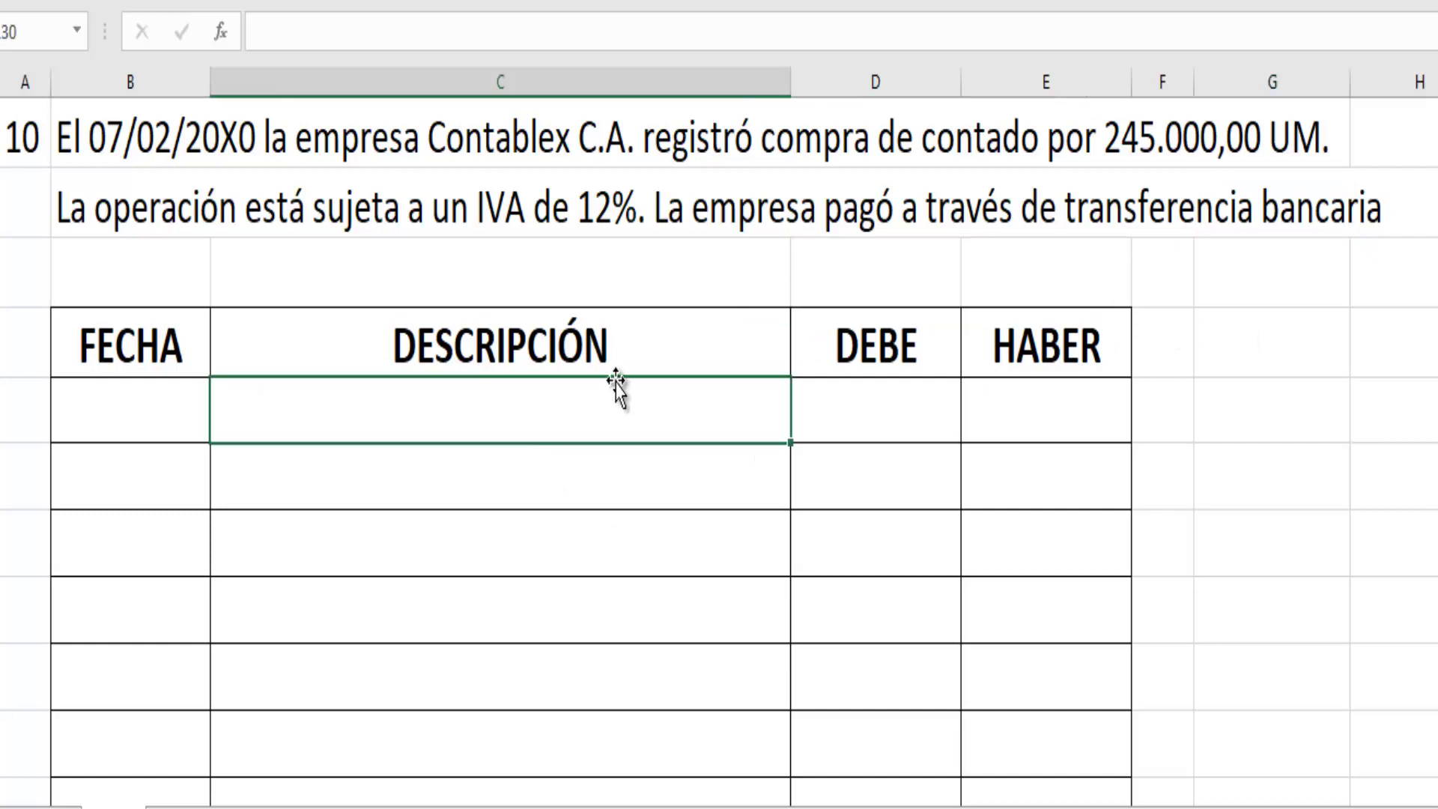
left_click(1202, 208)
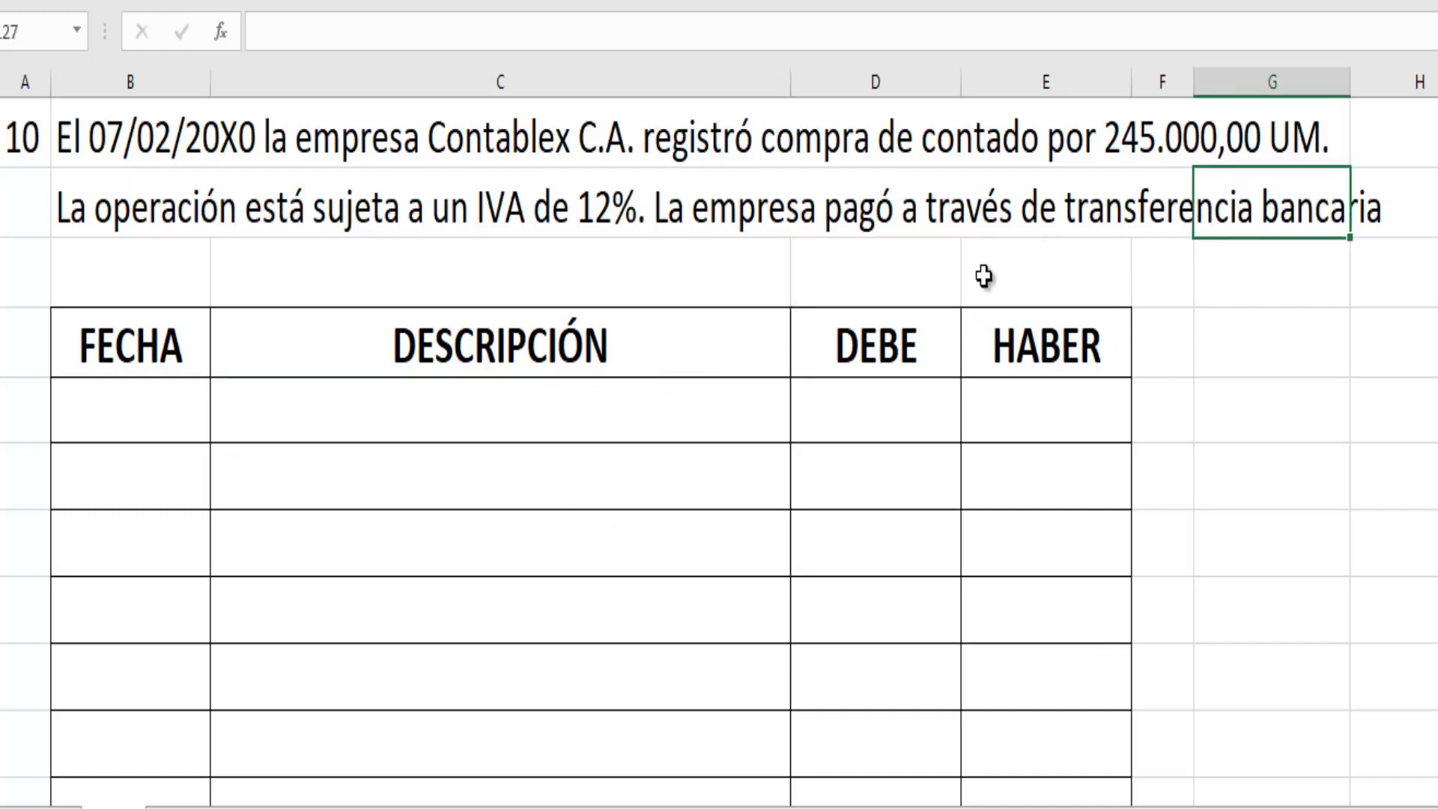
Enter the date 07/02/20X0 in the first row of the FECHA column
left_click(122, 411)
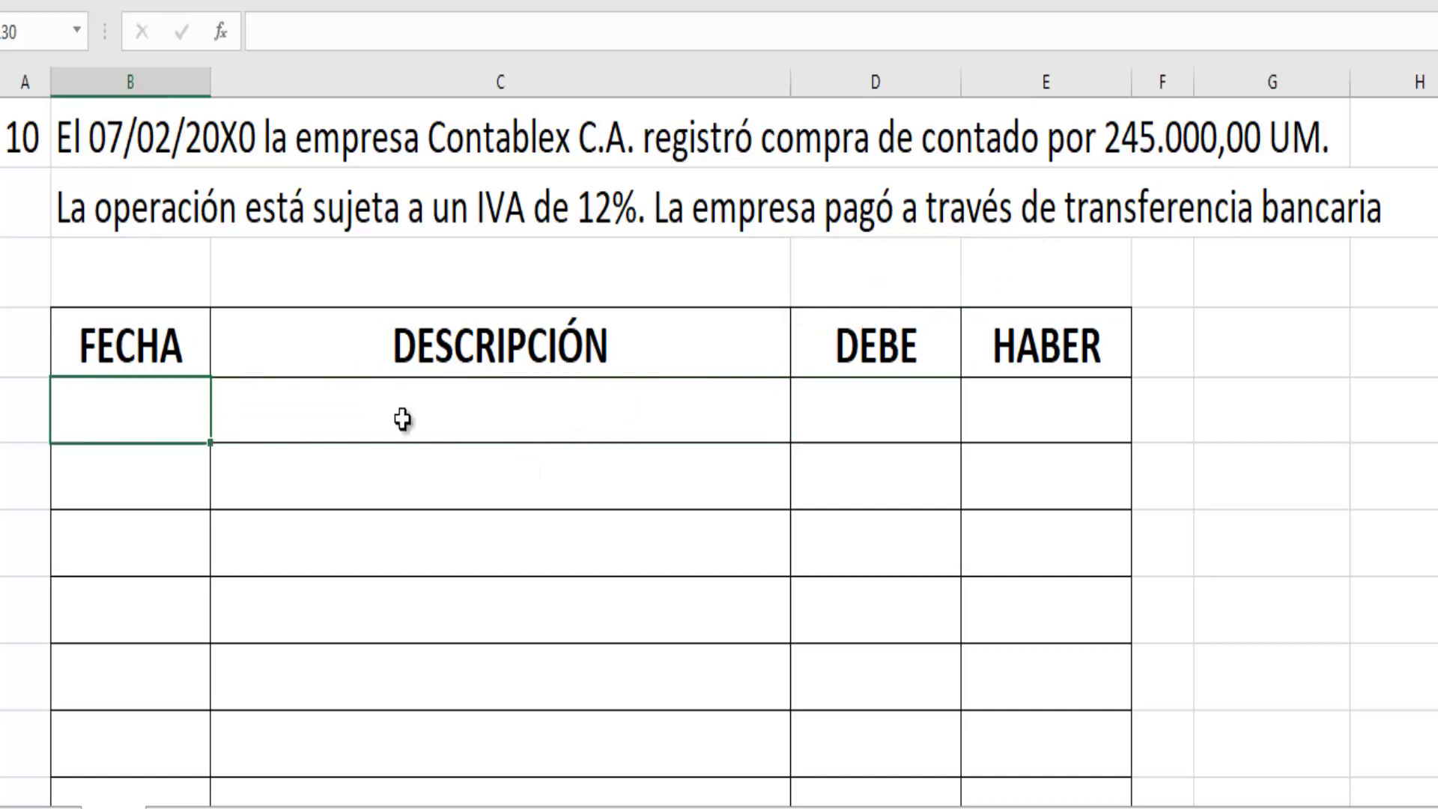
type("07/")
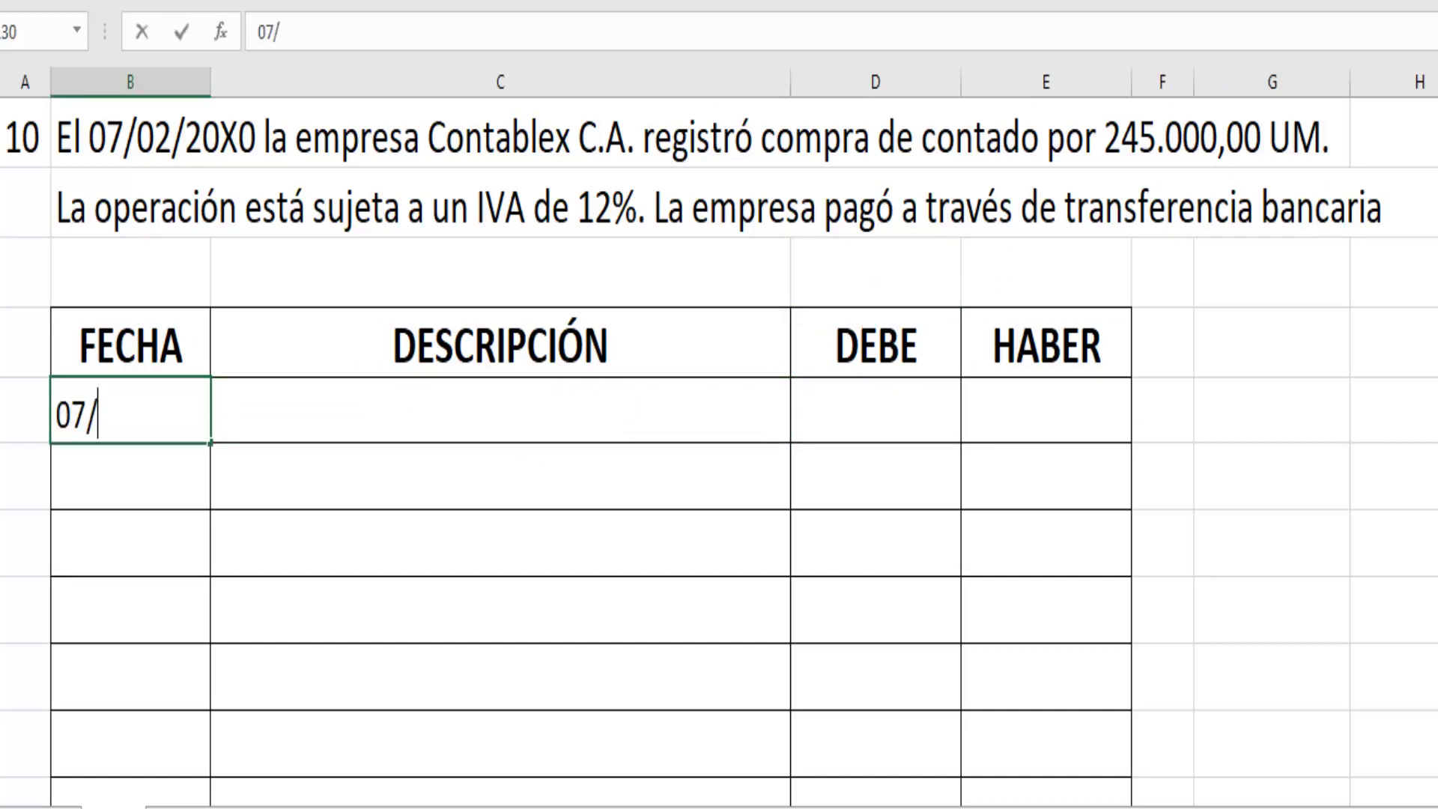
type("02/20")
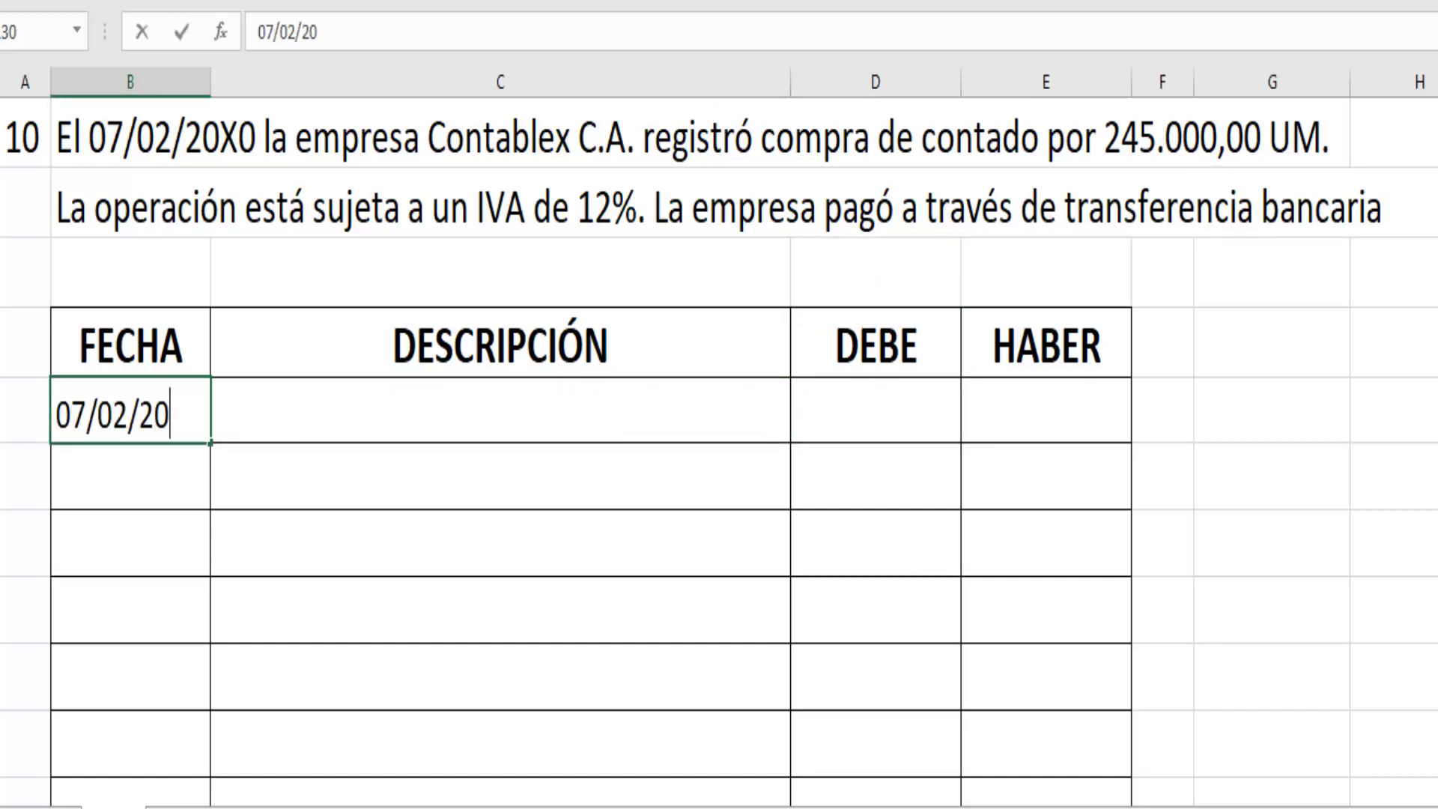
type("X0")
key("Return")
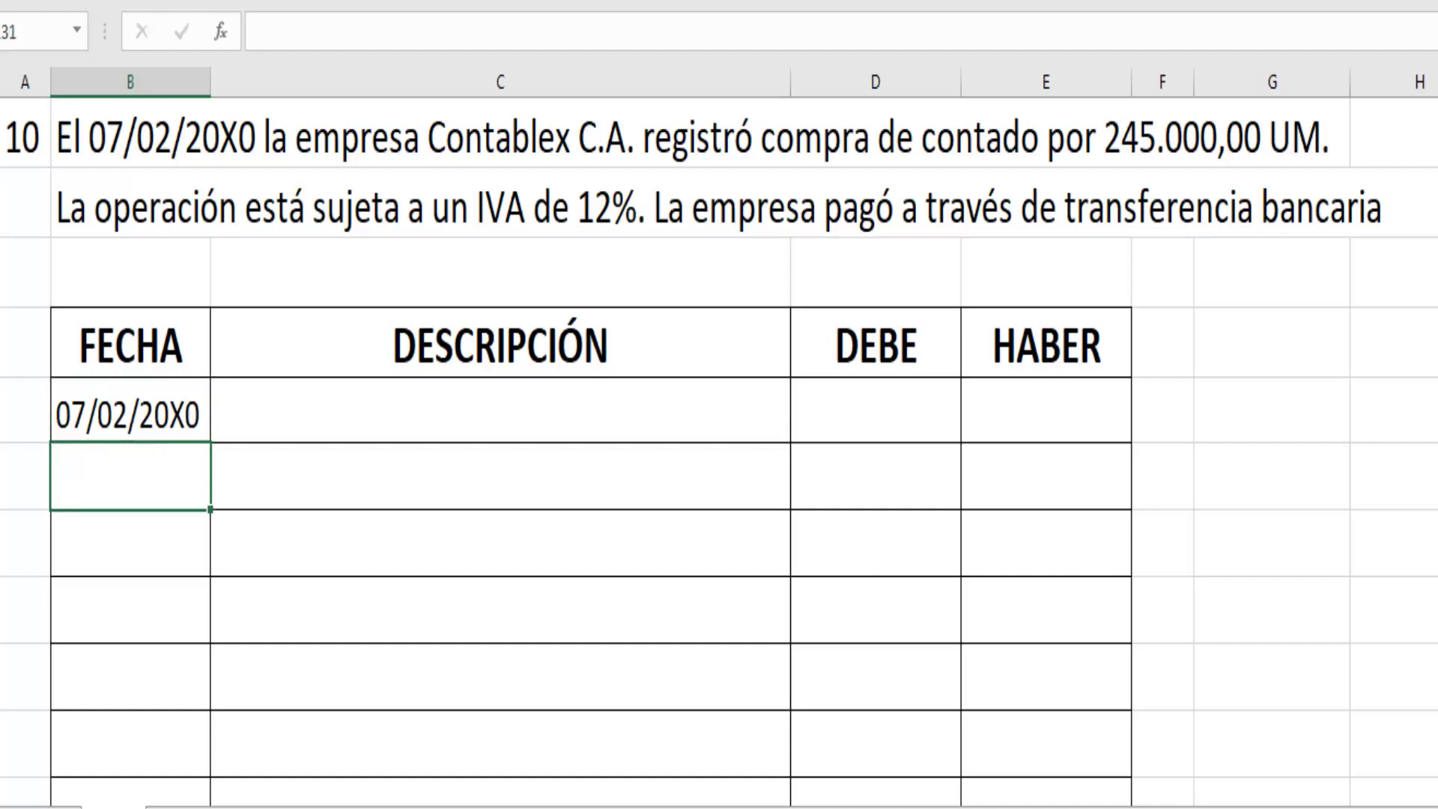
Enter the entry number 1 in the first DESCRIPCIÓN row and the account Compra in the row beneath it
left_click(130, 411)
left_click(500, 410)
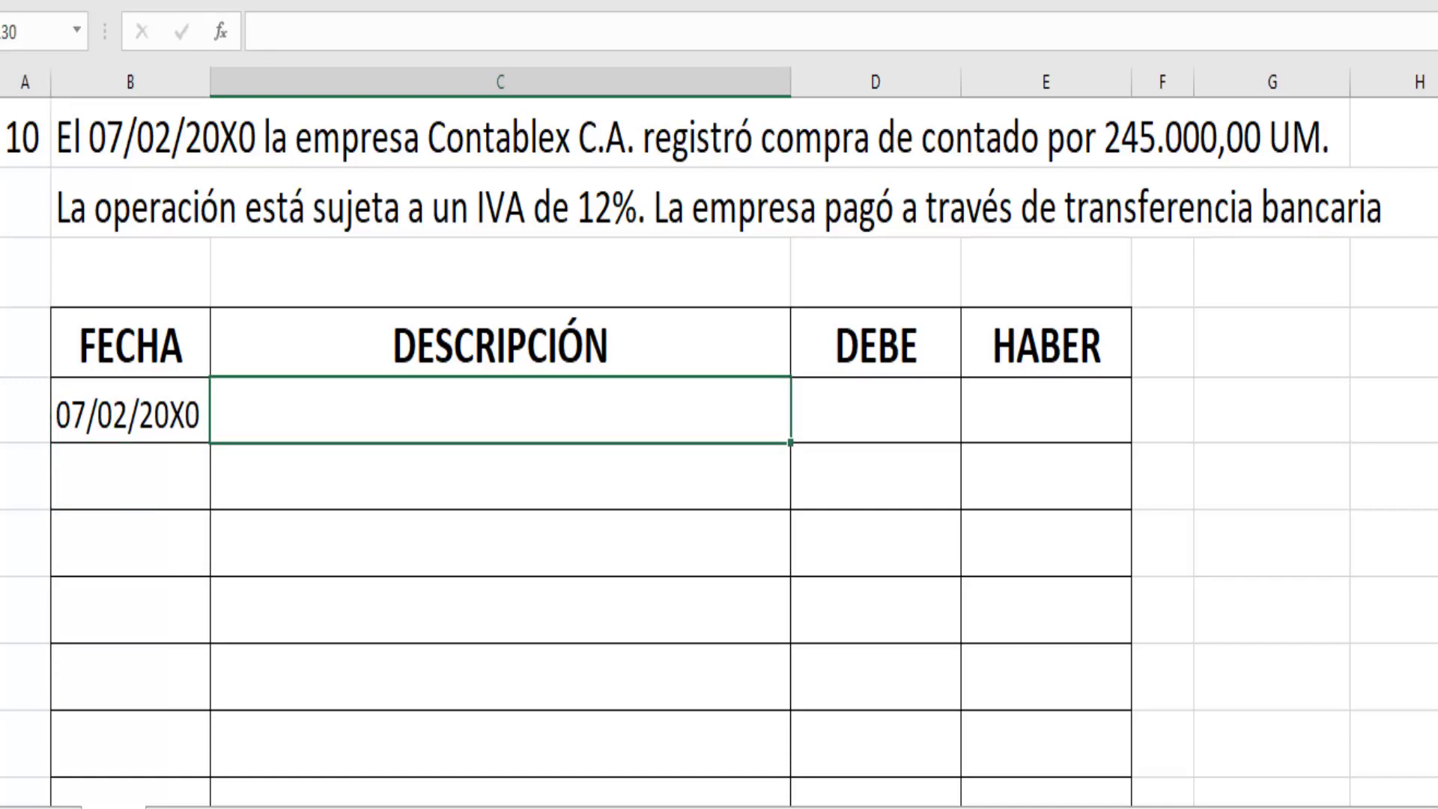
type("1")
key("Return")
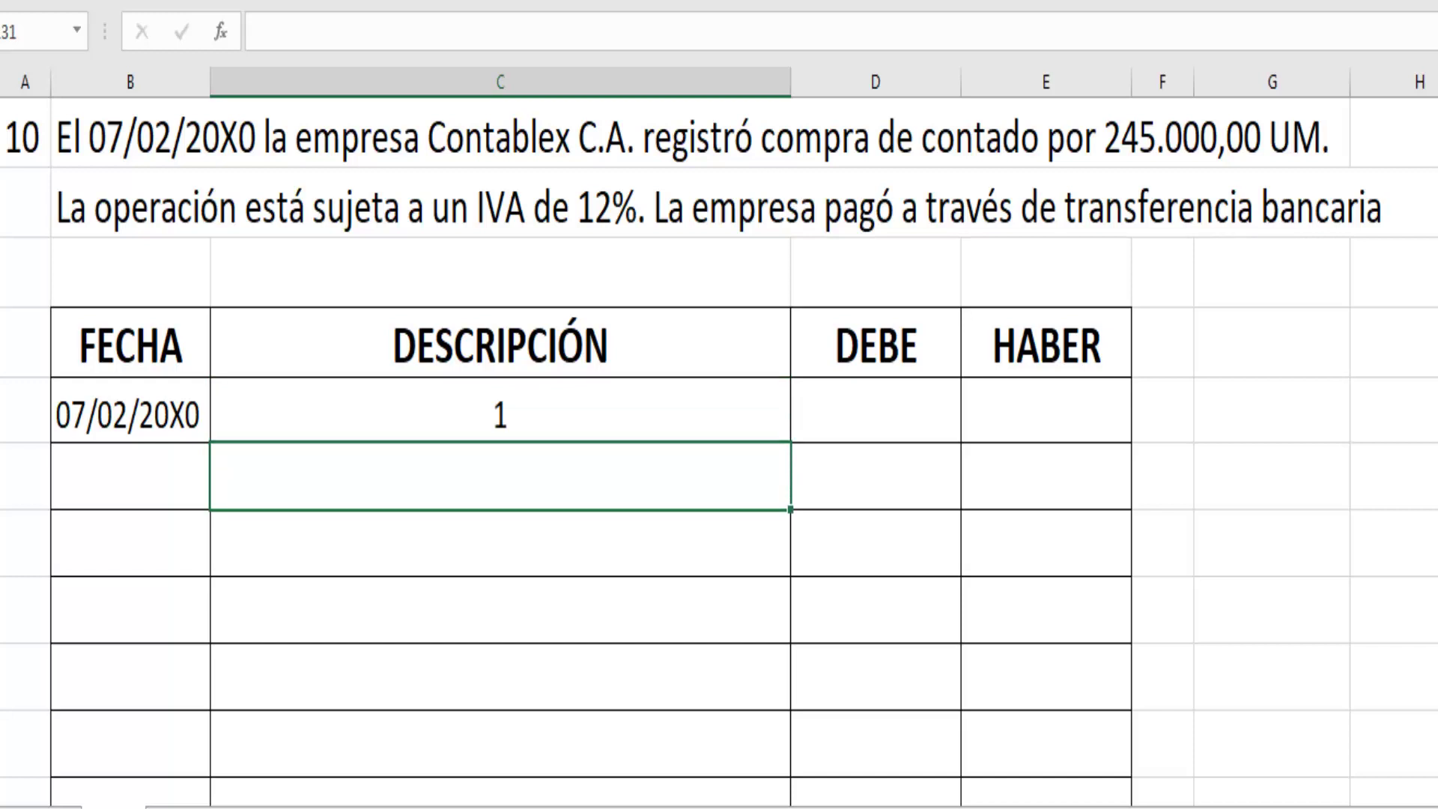
type("Compra")
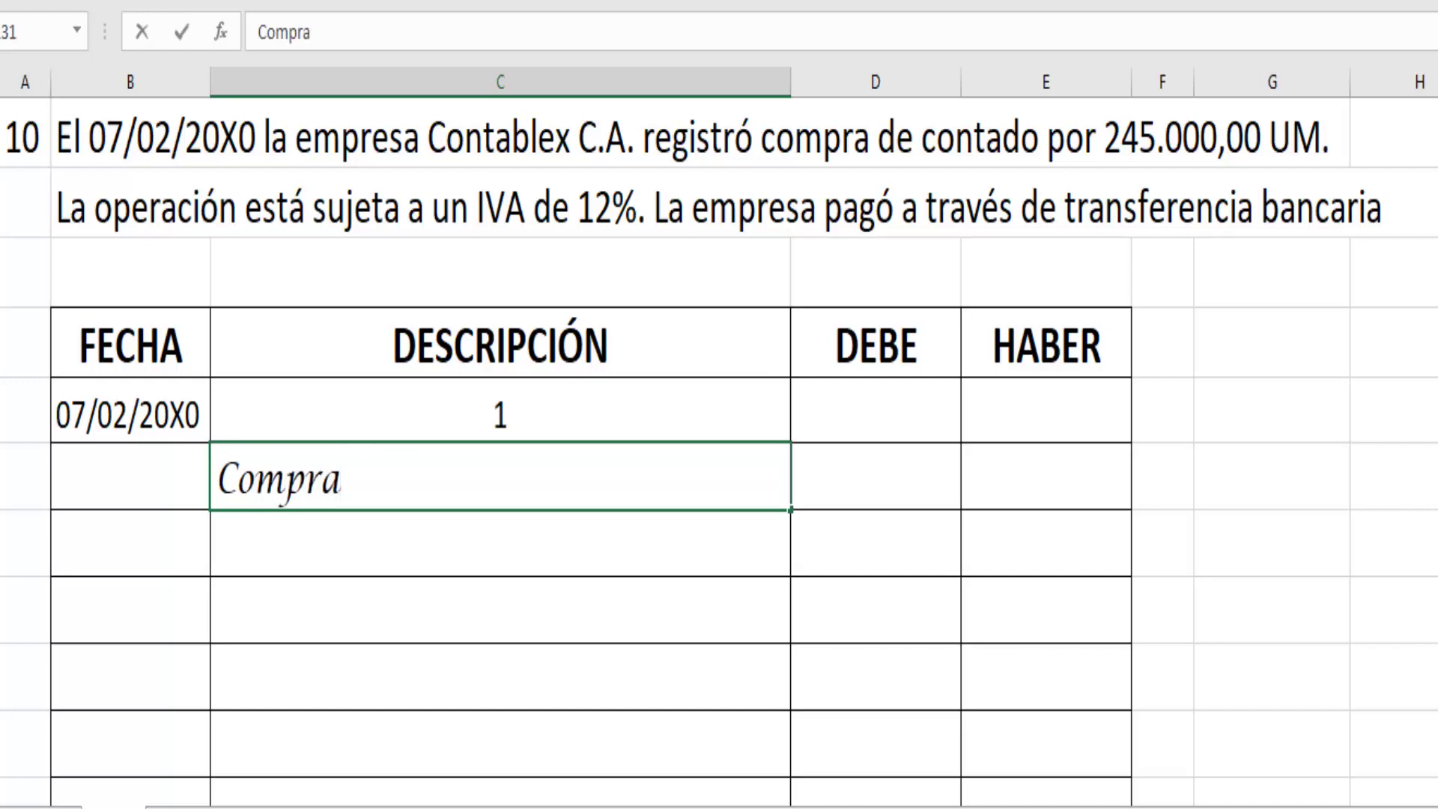
key("Return")
key("Up")
left_click(500, 542)
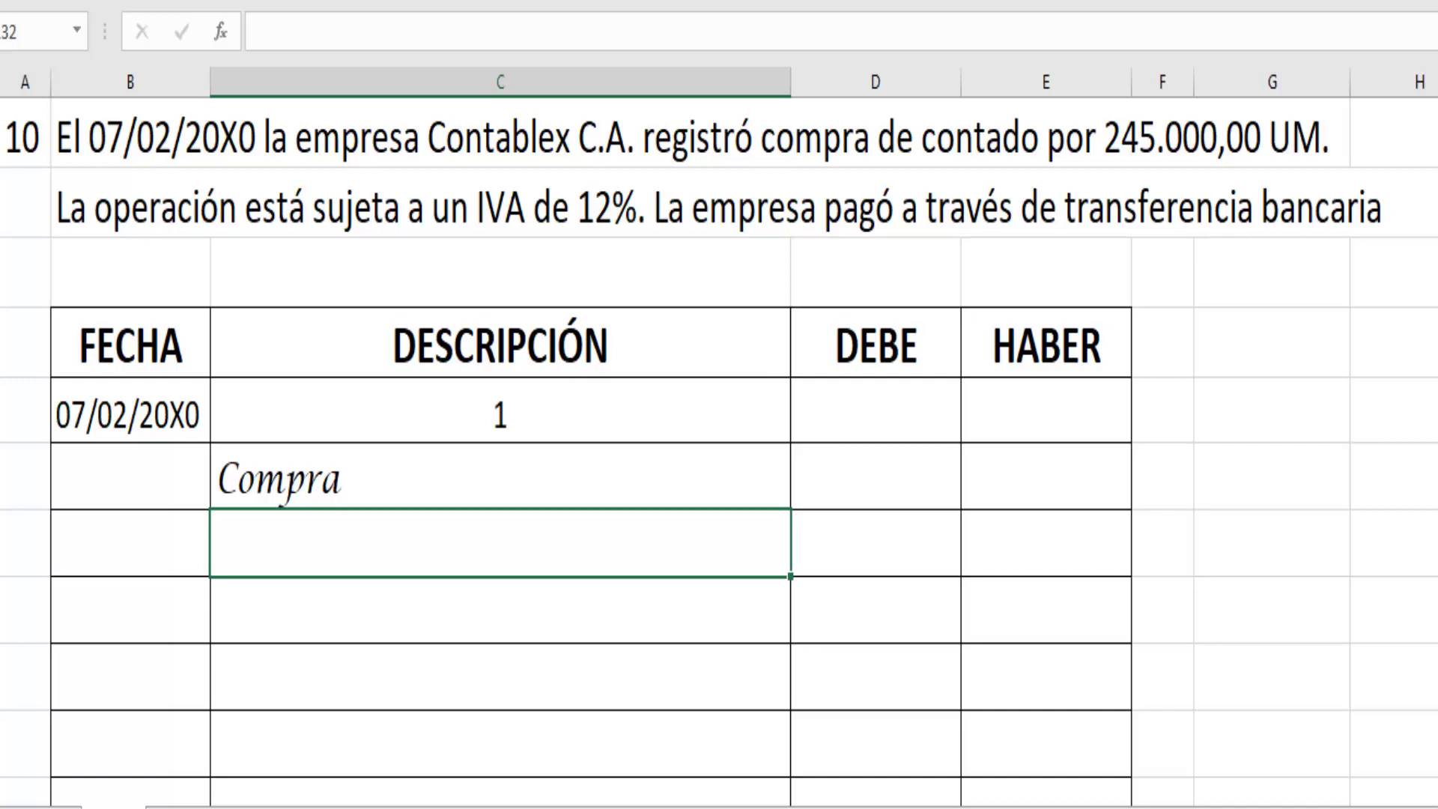
left_click(500, 476)
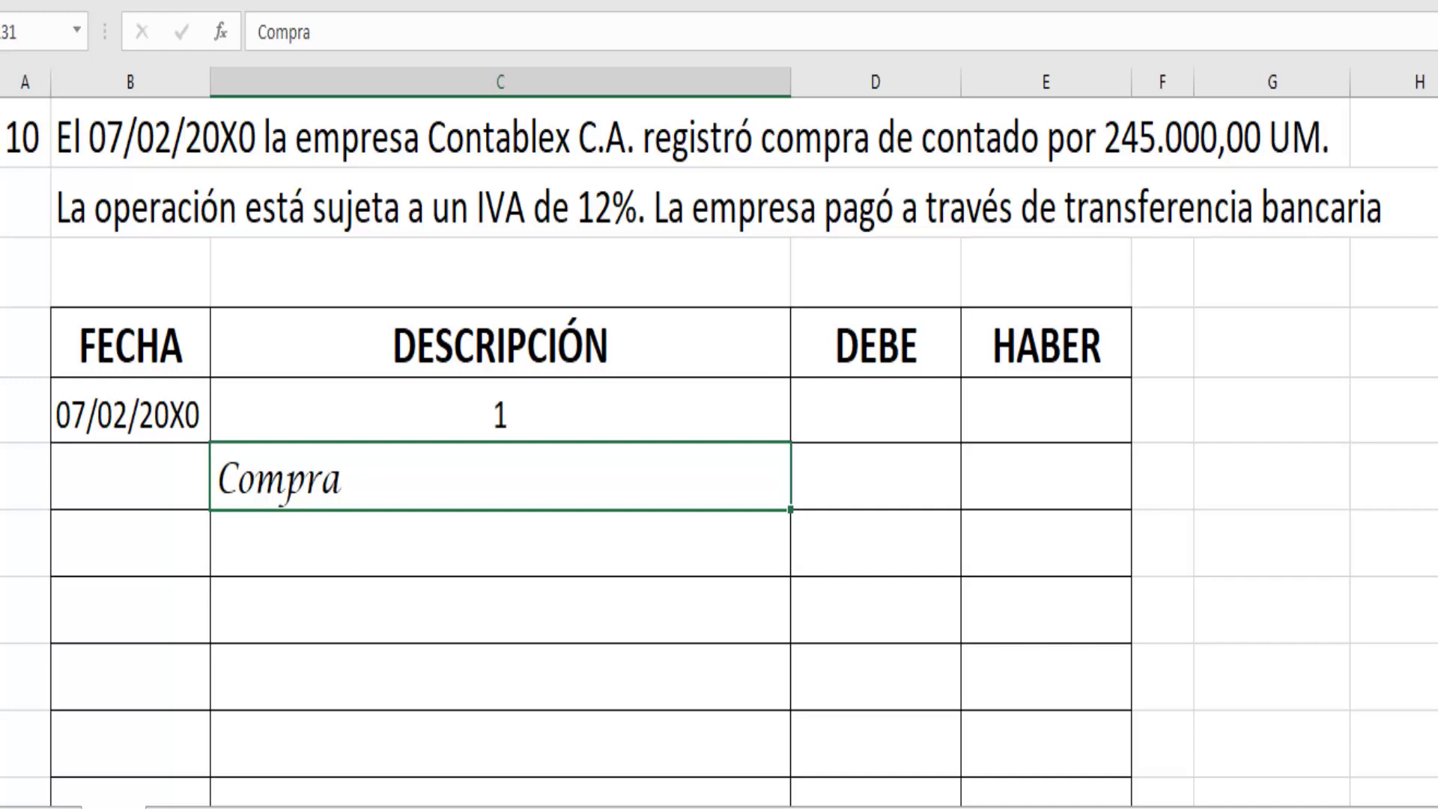
left_click(326, 29)
key("Escape")
Enter the account IVA Crédito Fiscal in the DESCRIPCIÓN row below Compra
key("Return")
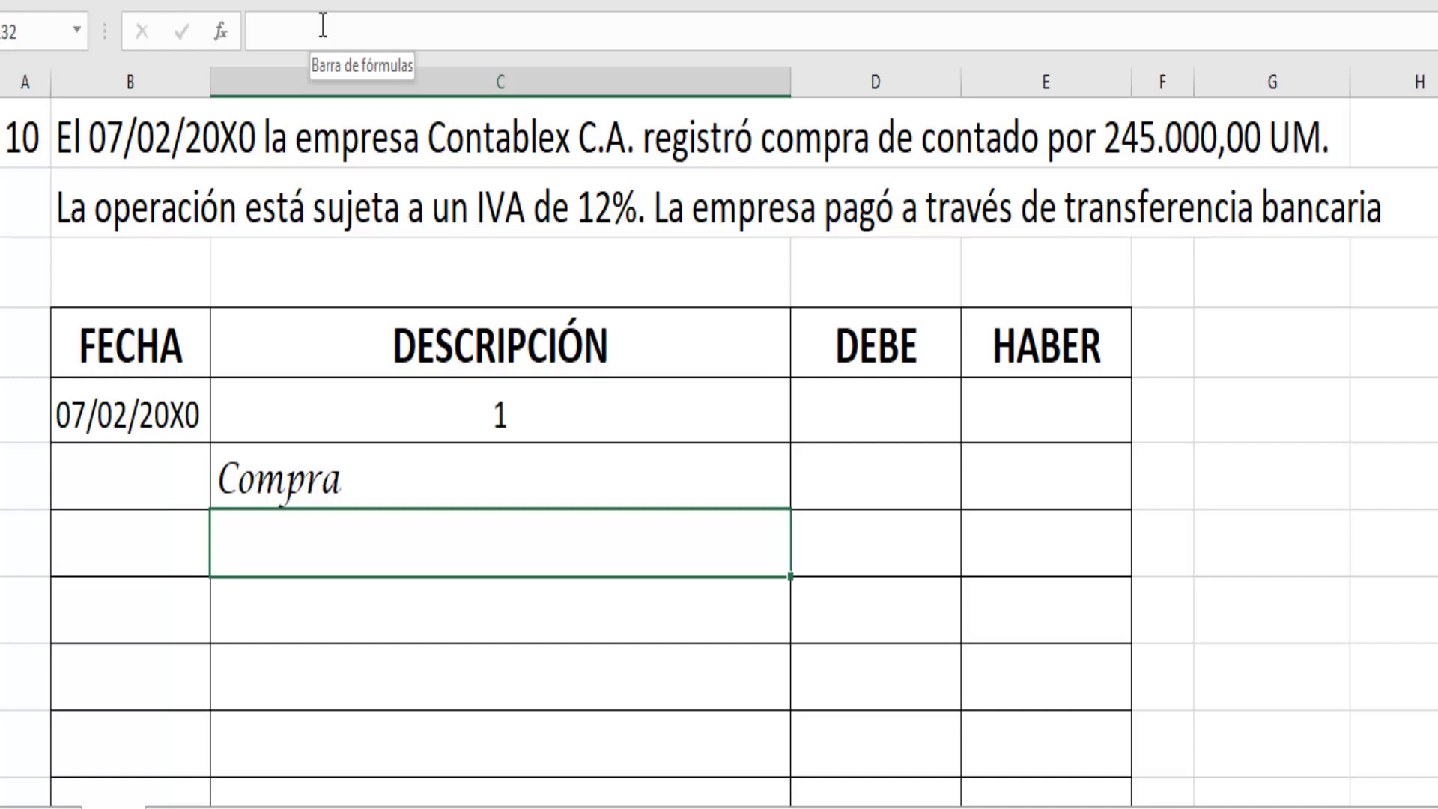
type("IVA Cr")
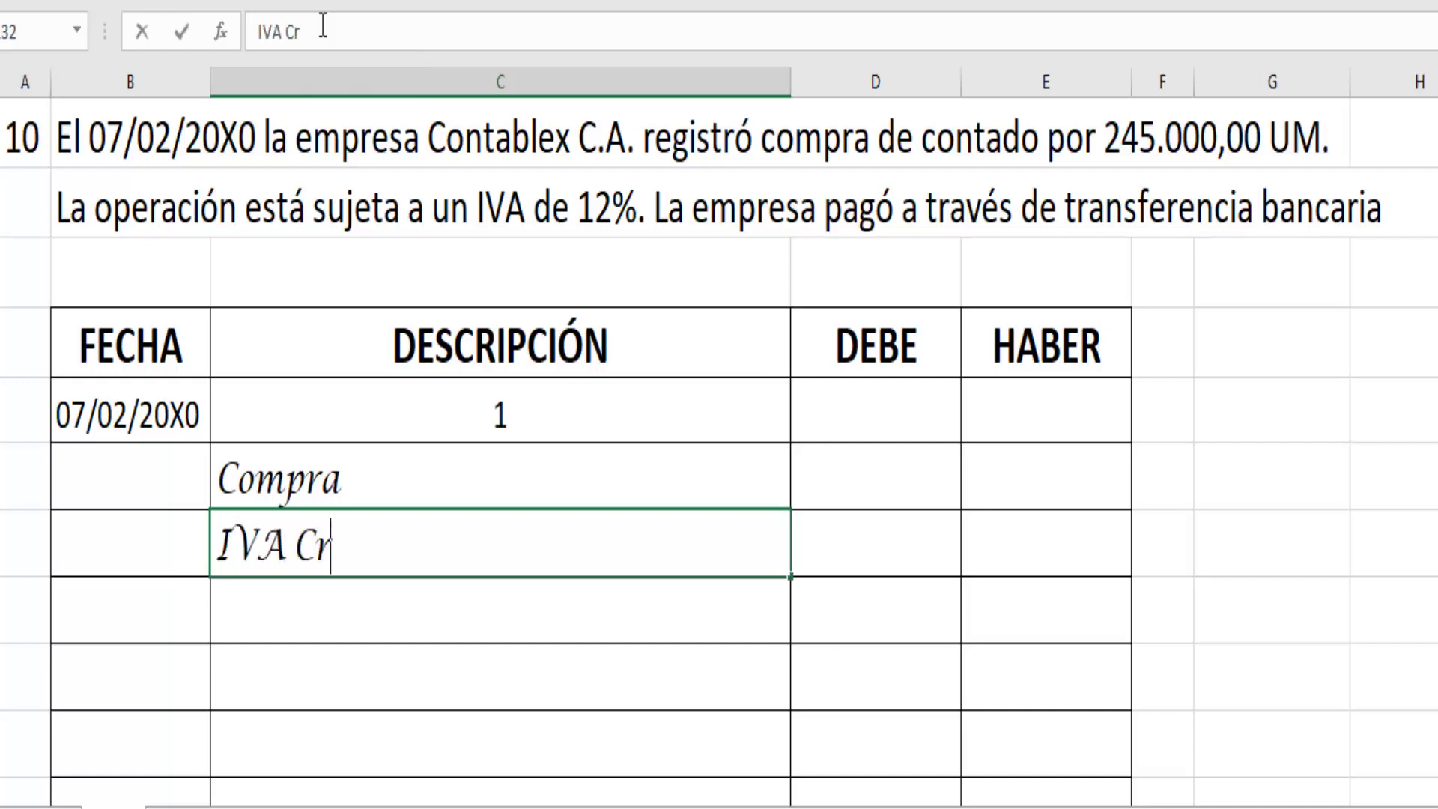
type("édito F")
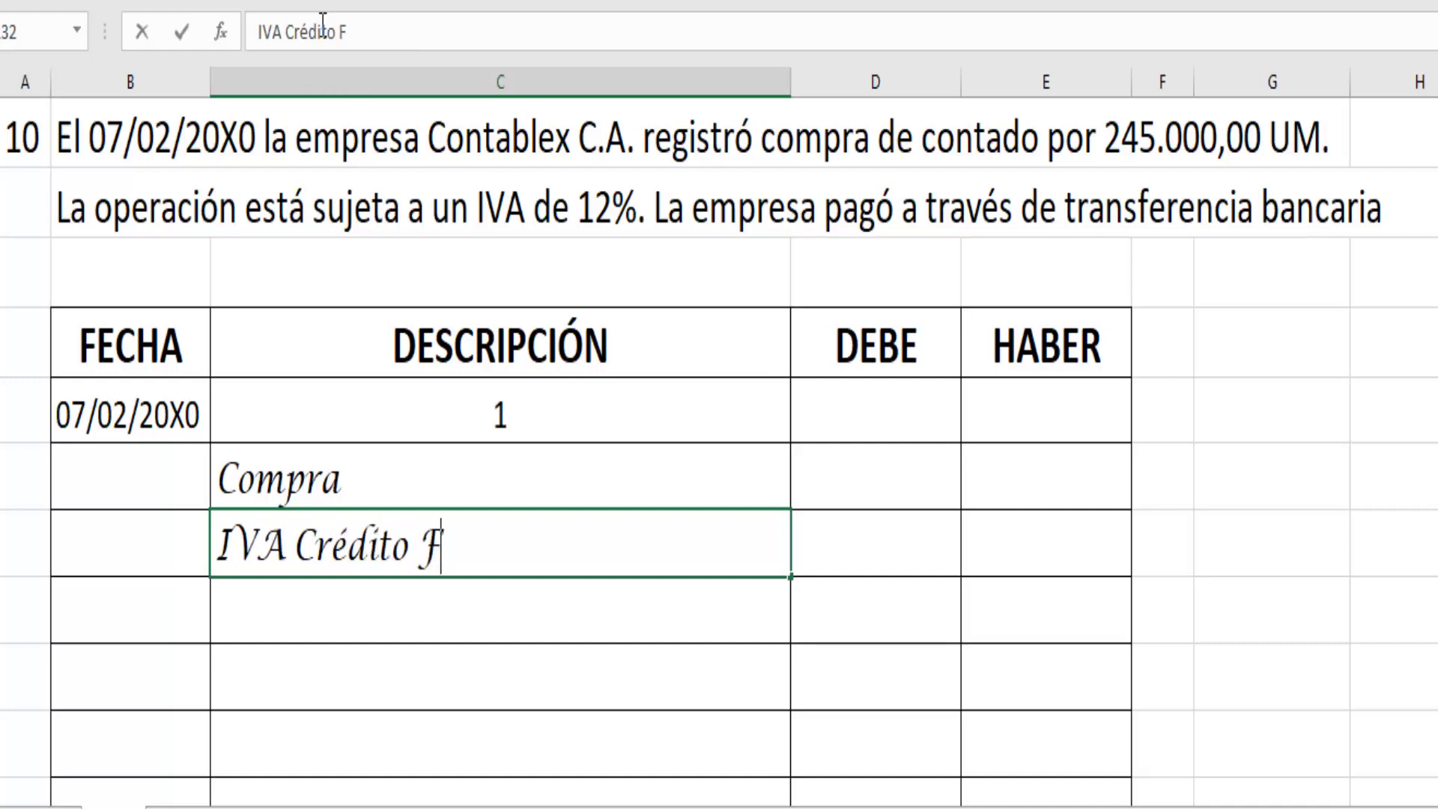
type("iscal")
key("Return")
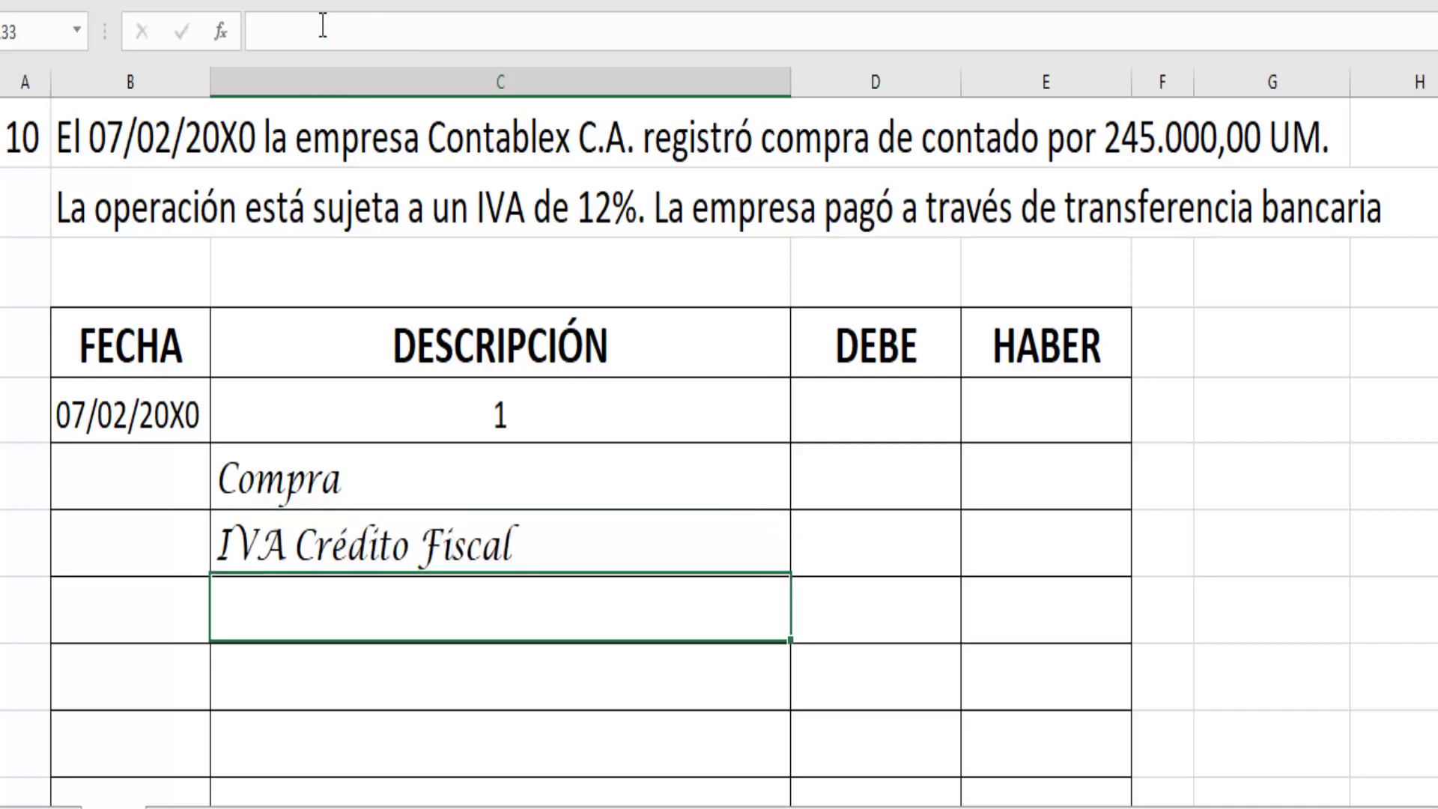
key("Up")
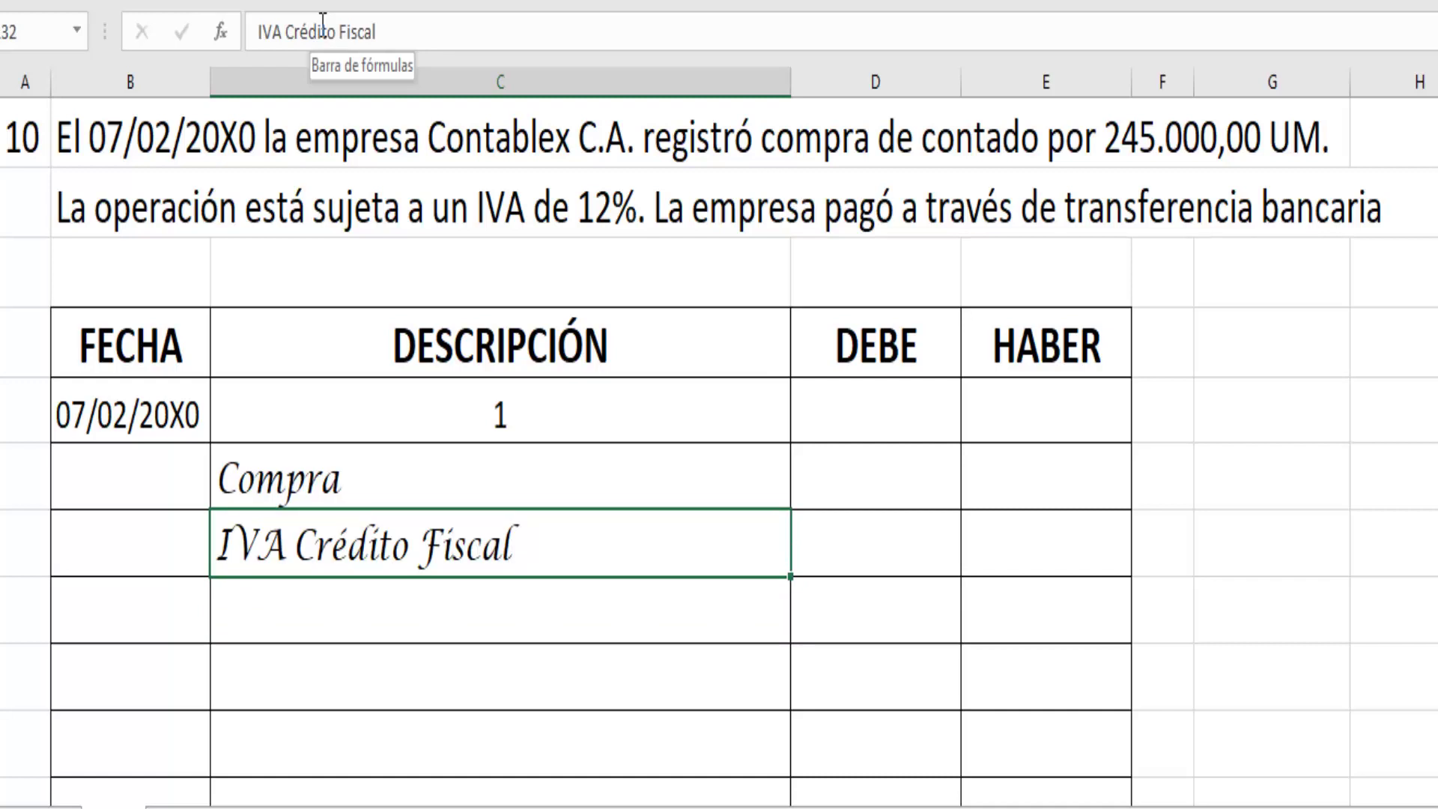
Enter the account Banco below IVA Crédito Fiscal and indent it with leading spaces as the credited account
key("Down")
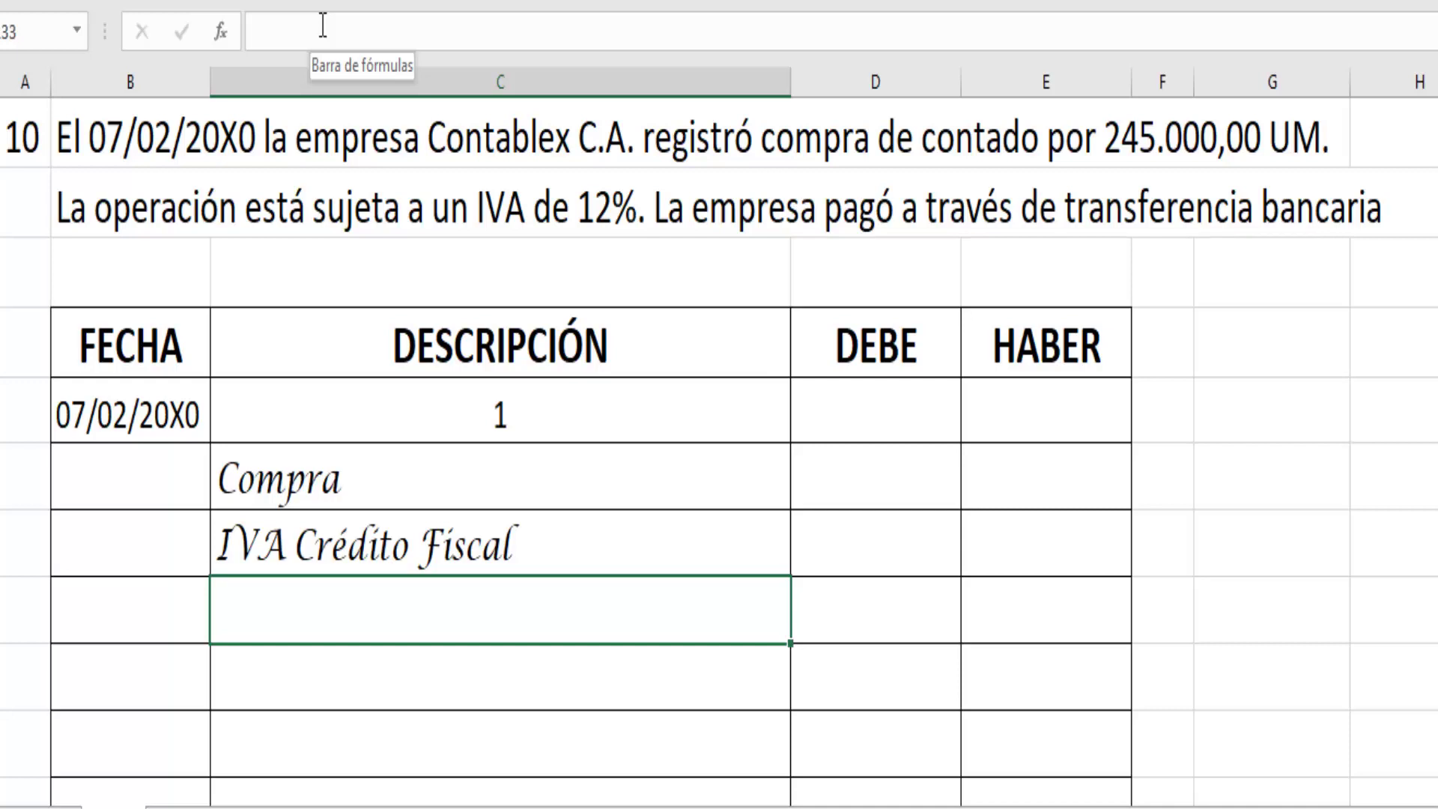
type("Bancop")
key("BackSpace")
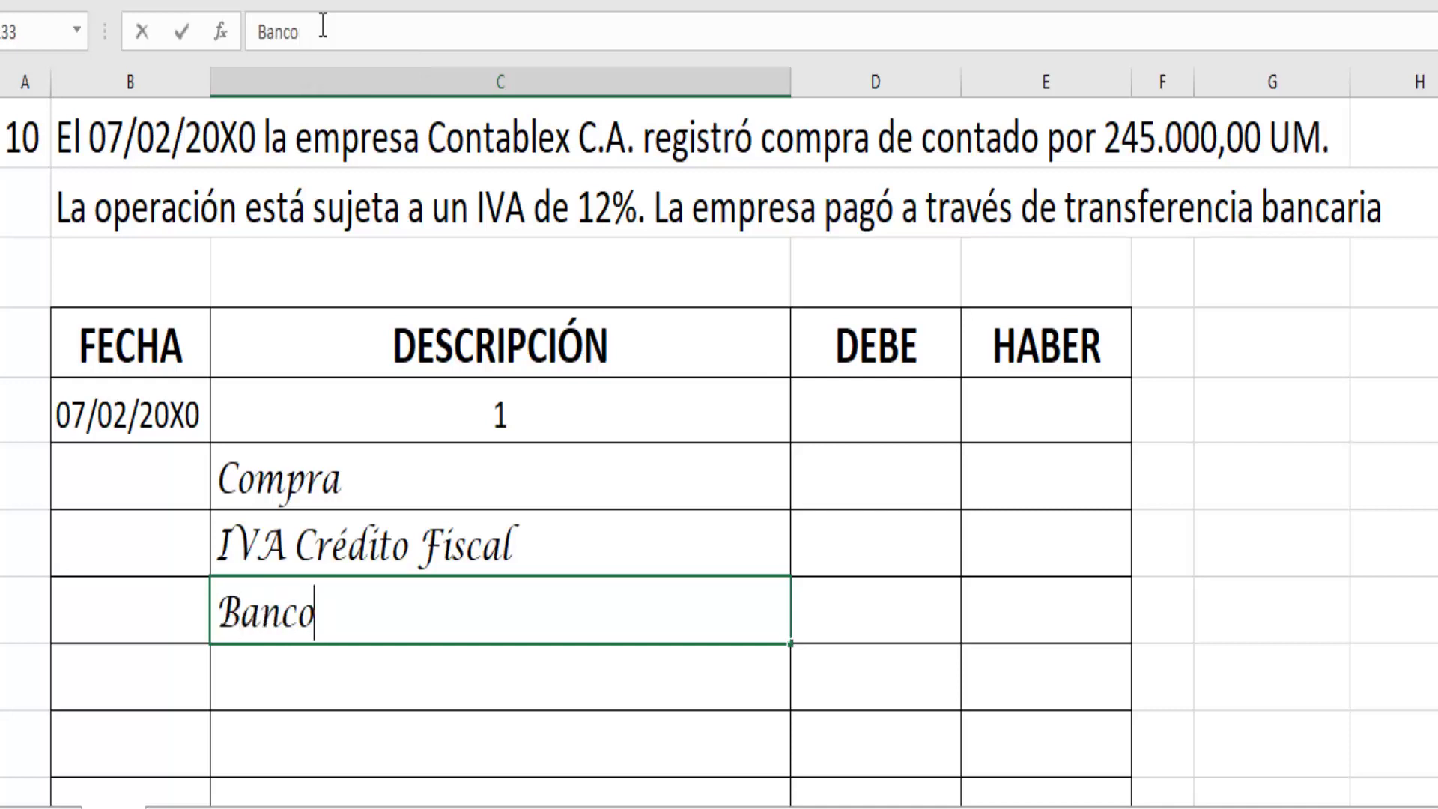
key("Return")
key("Up")
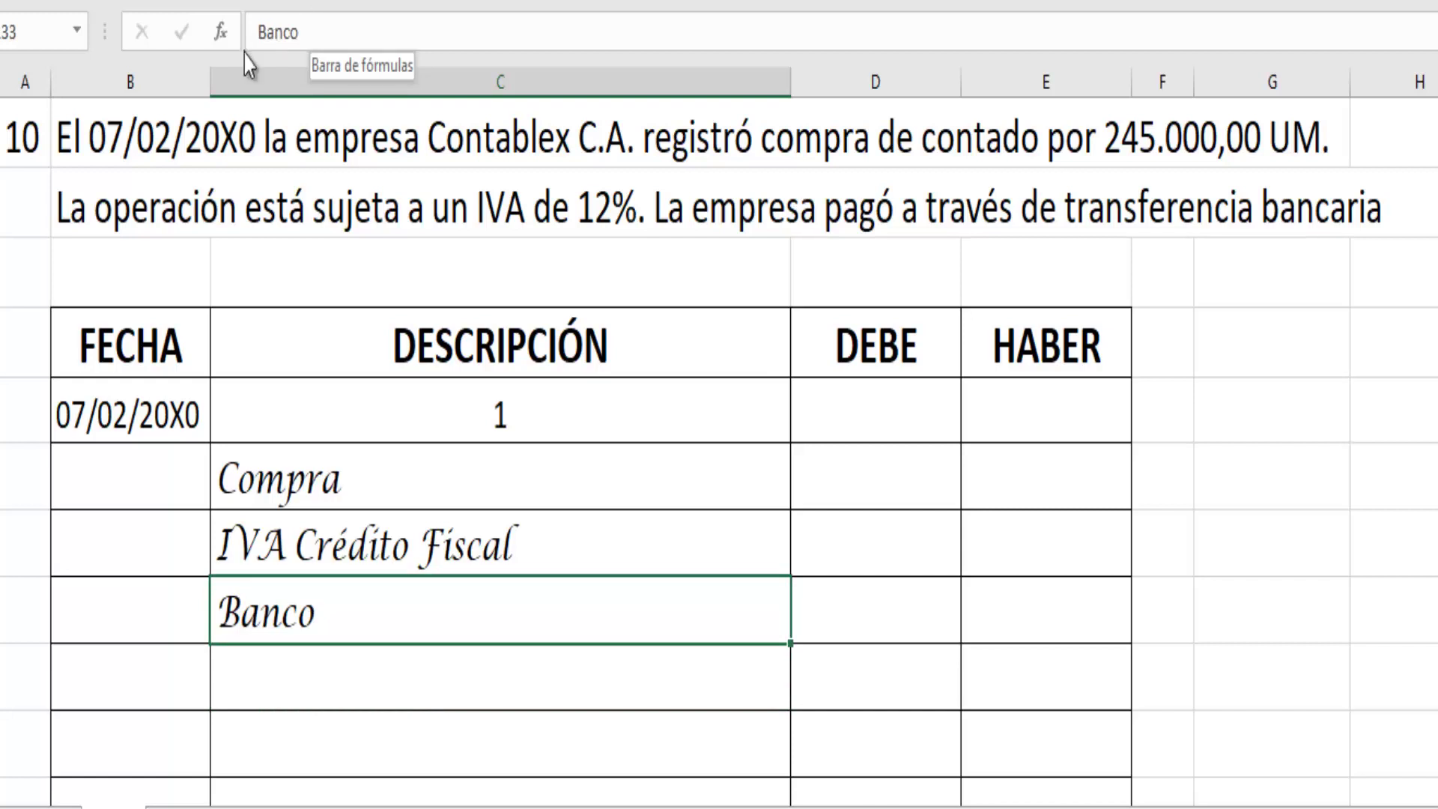
left_click(260, 33)
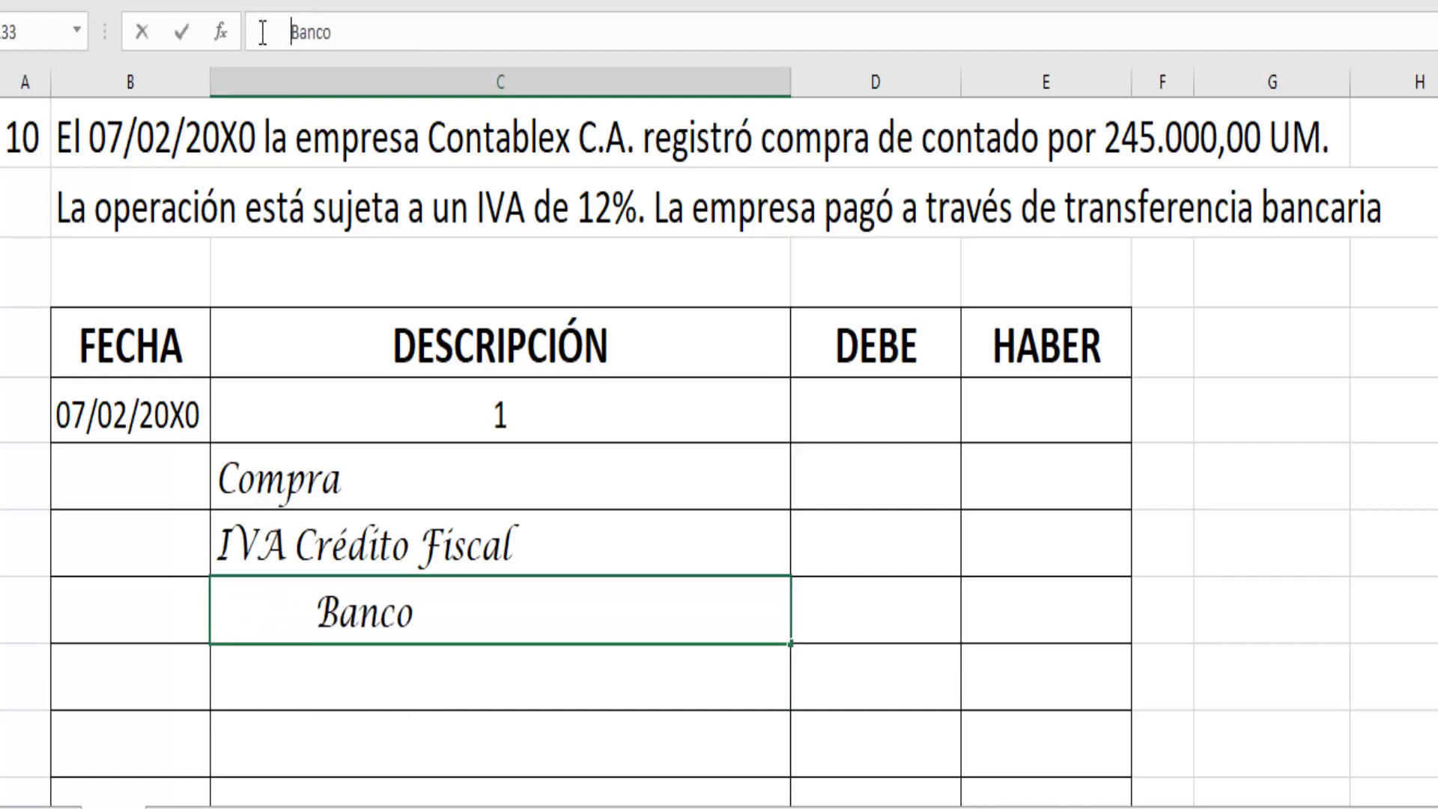
key("Return")
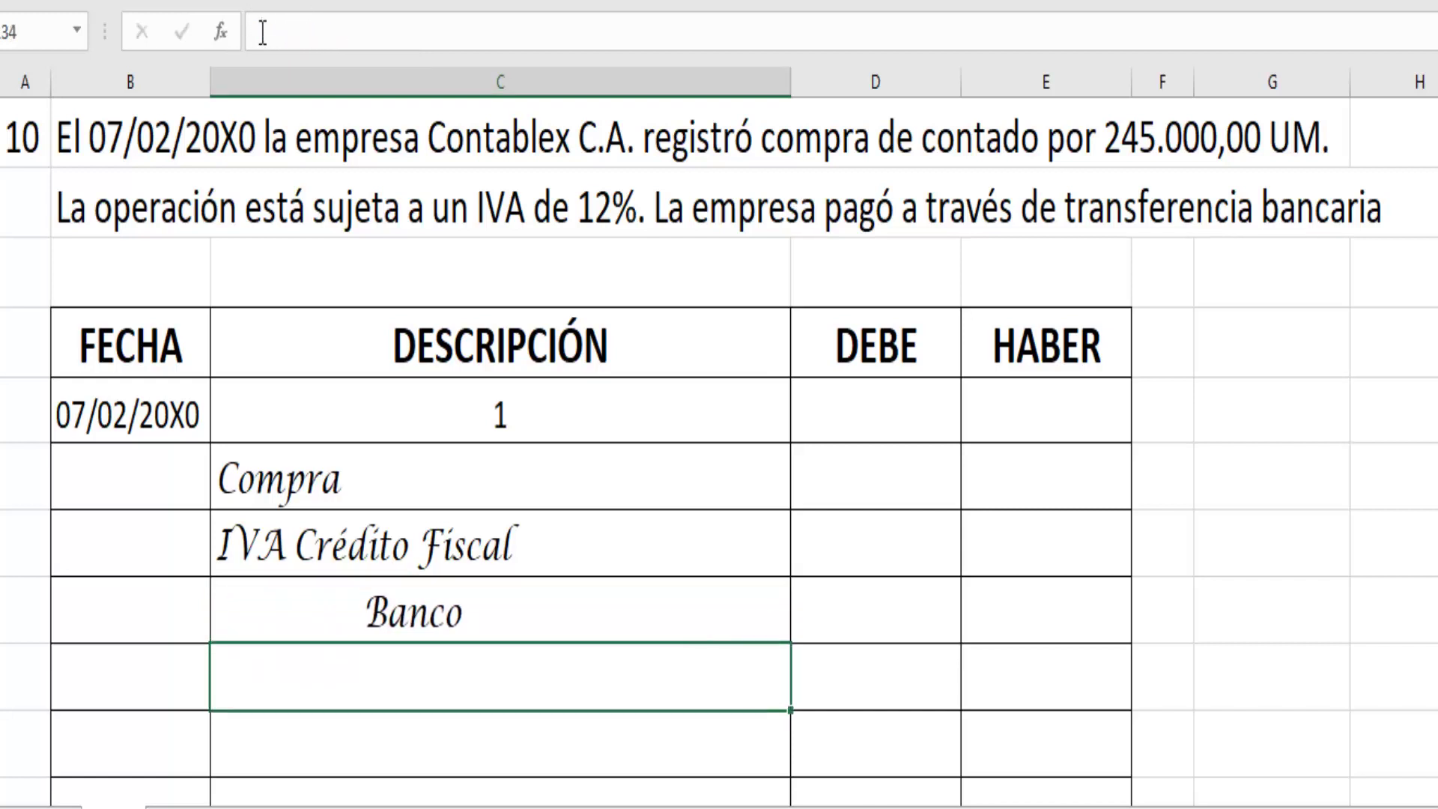
Record 245000 in the DEBE column for the Compra account
key("Up")
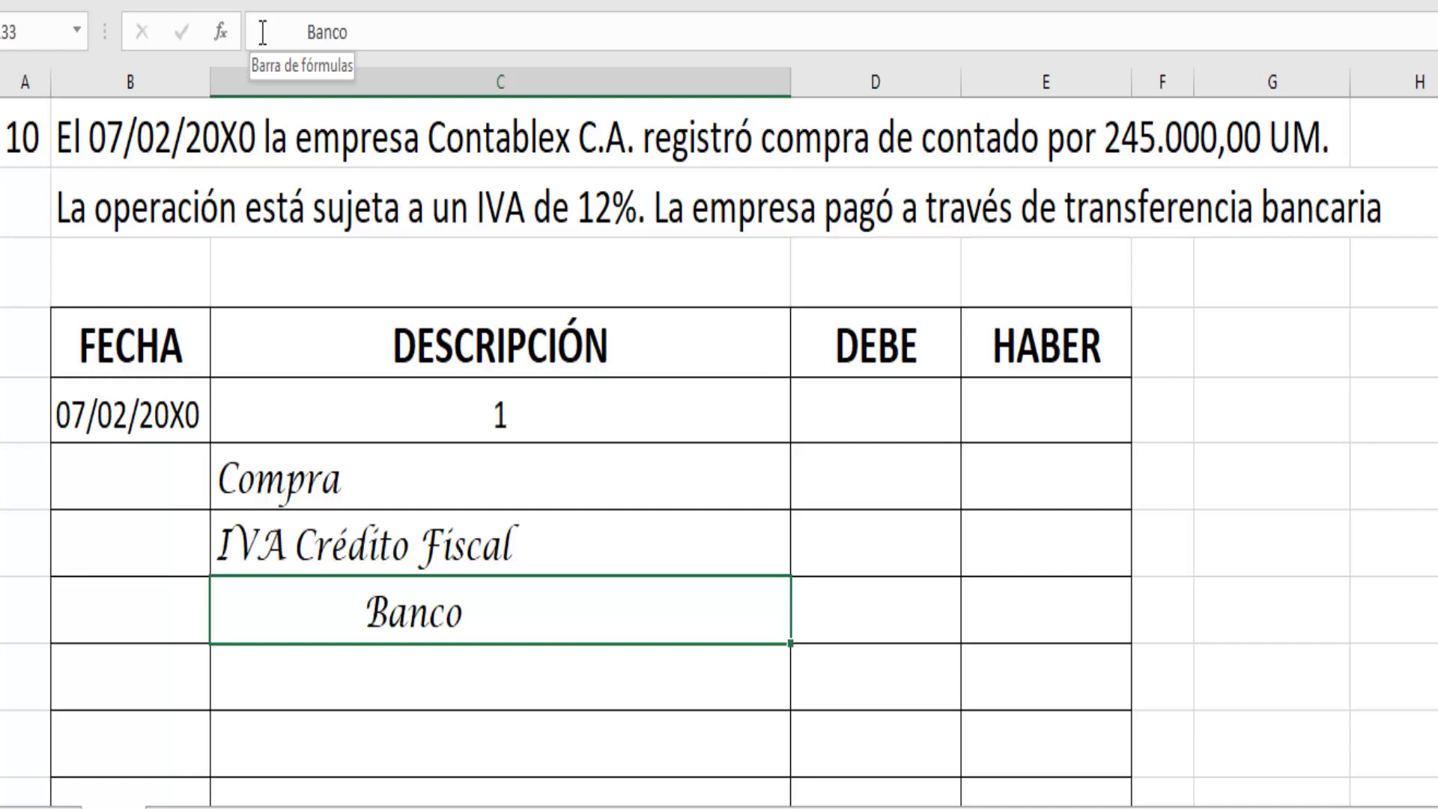
key("Up")
key("Up")
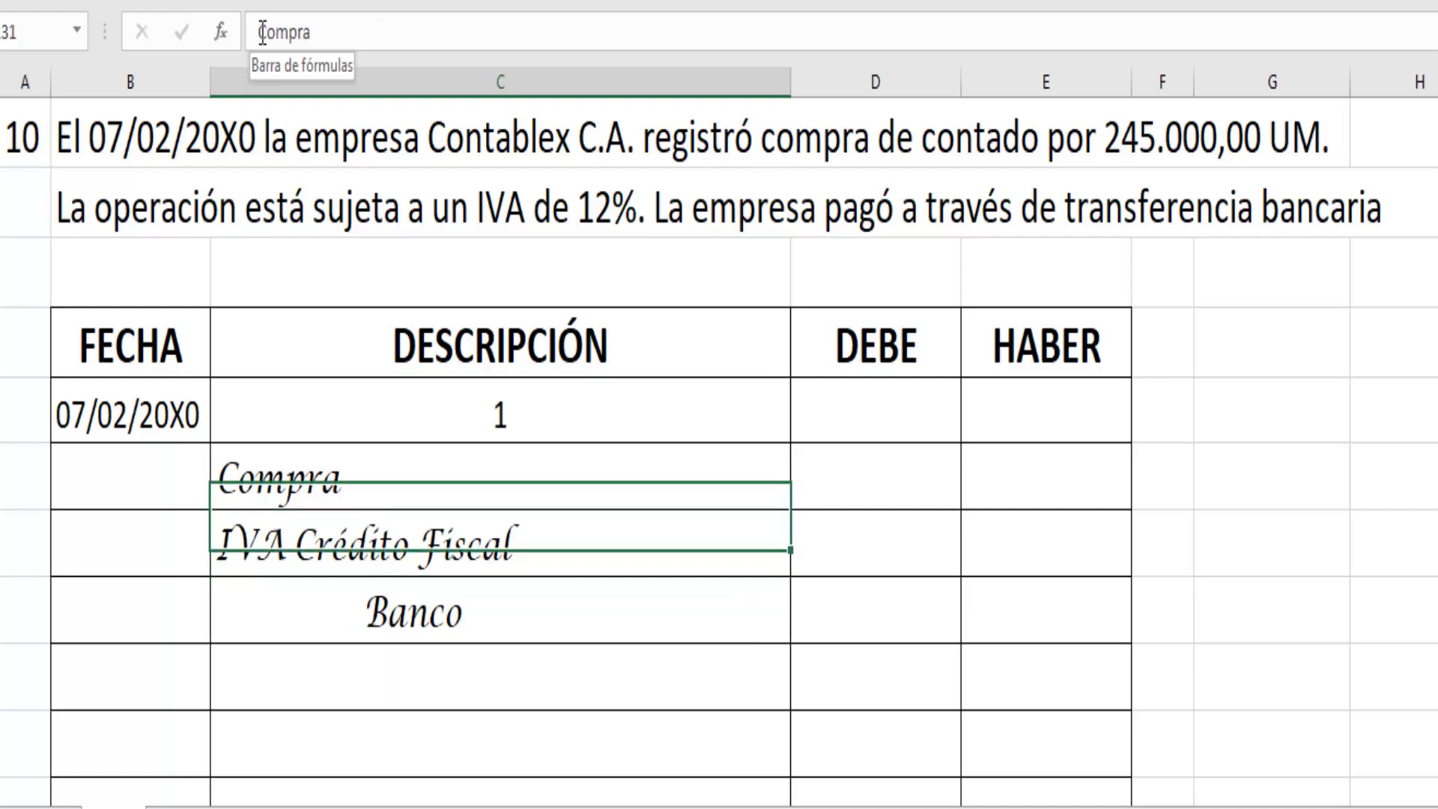
key("Right")
type("245000")
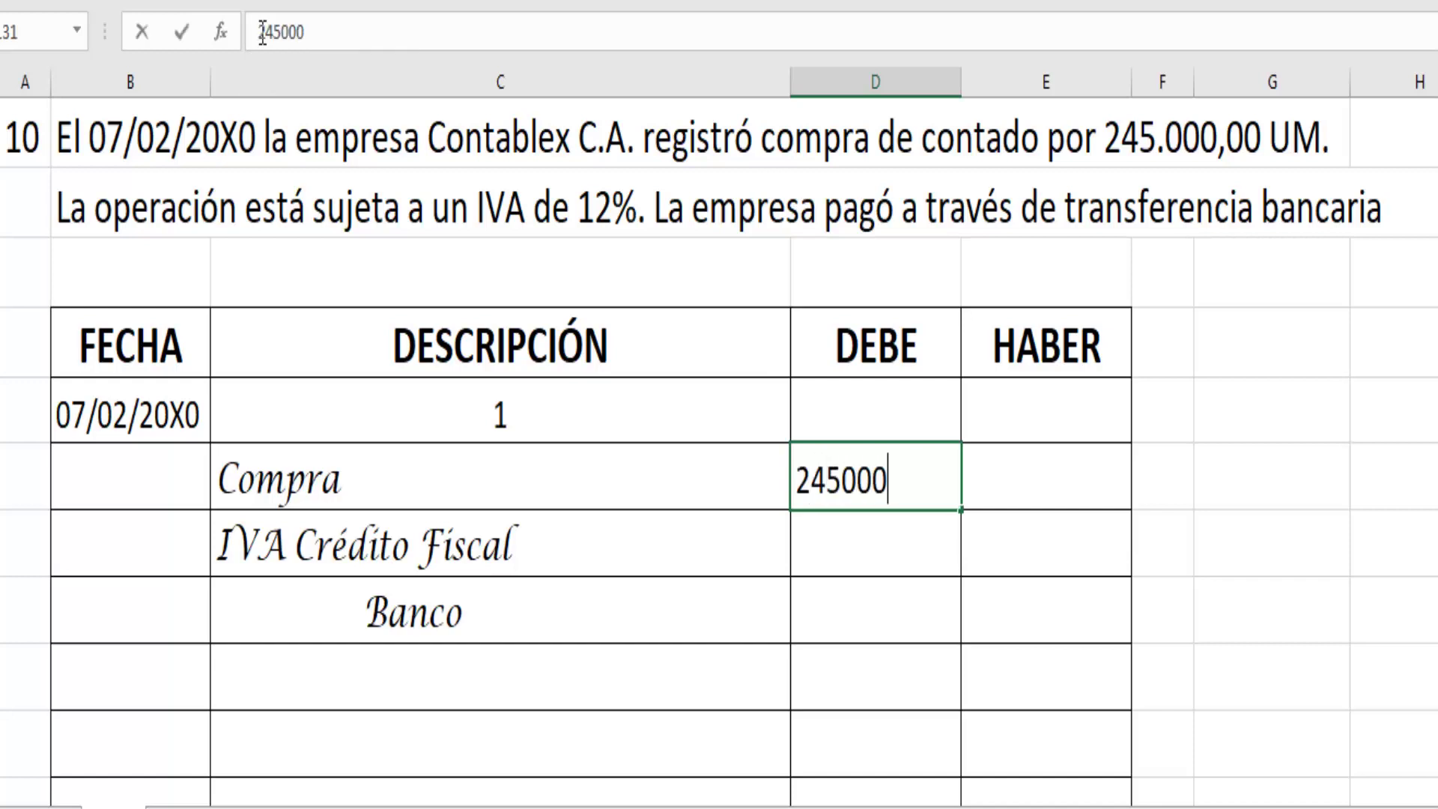
key("Return")
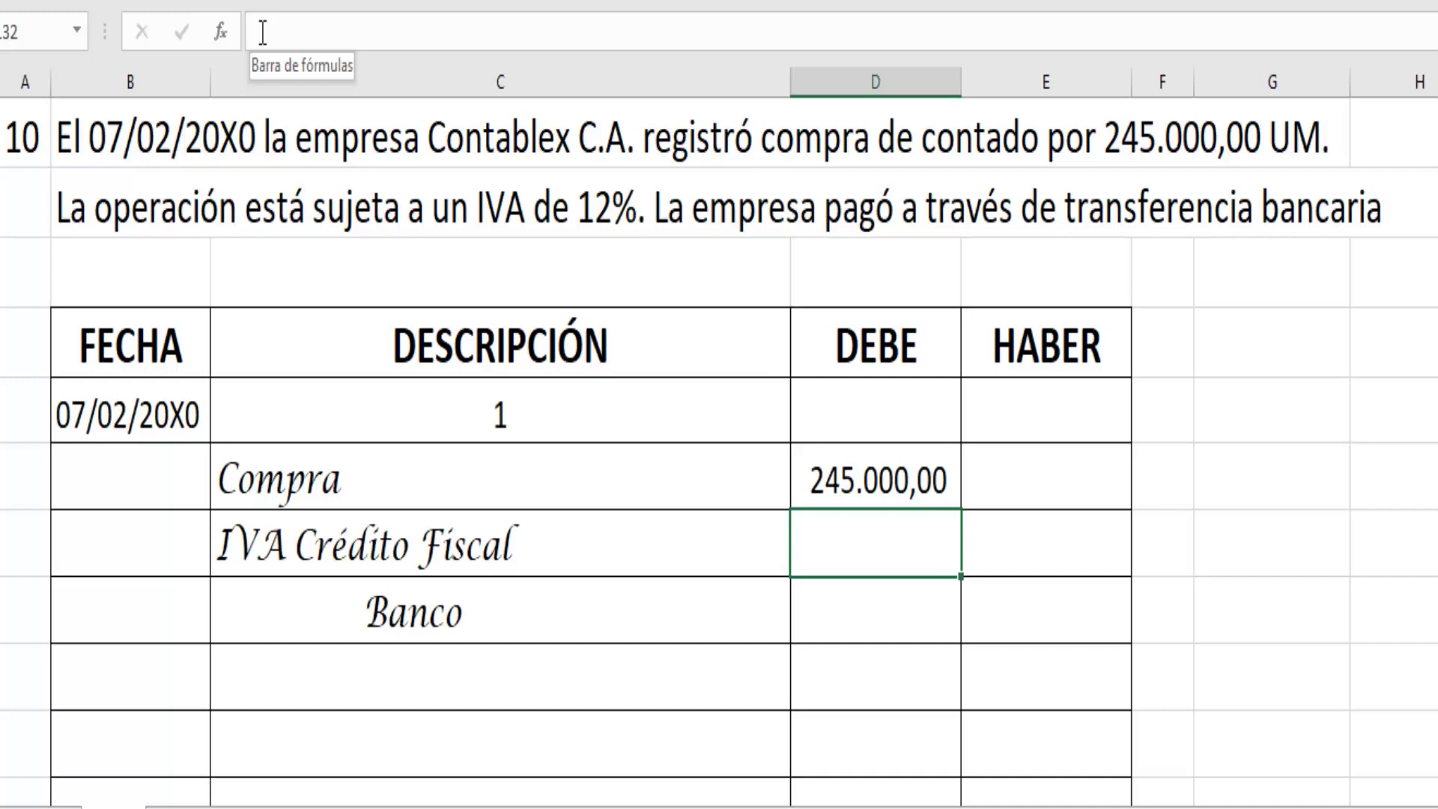
Calculate the DEBE amount for IVA Crédito Fiscal with the formula =245000*0,12
type("=")
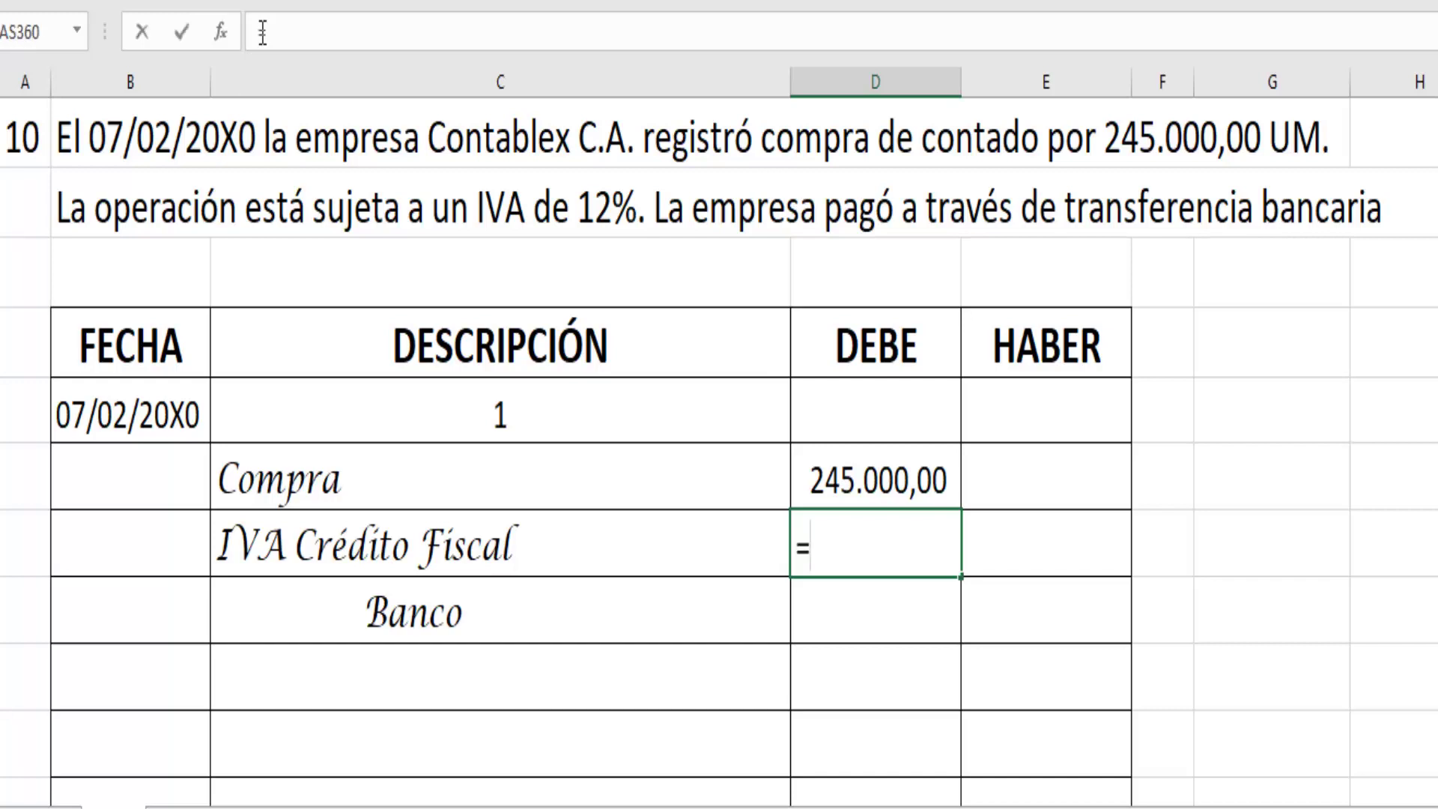
type("245 000*")
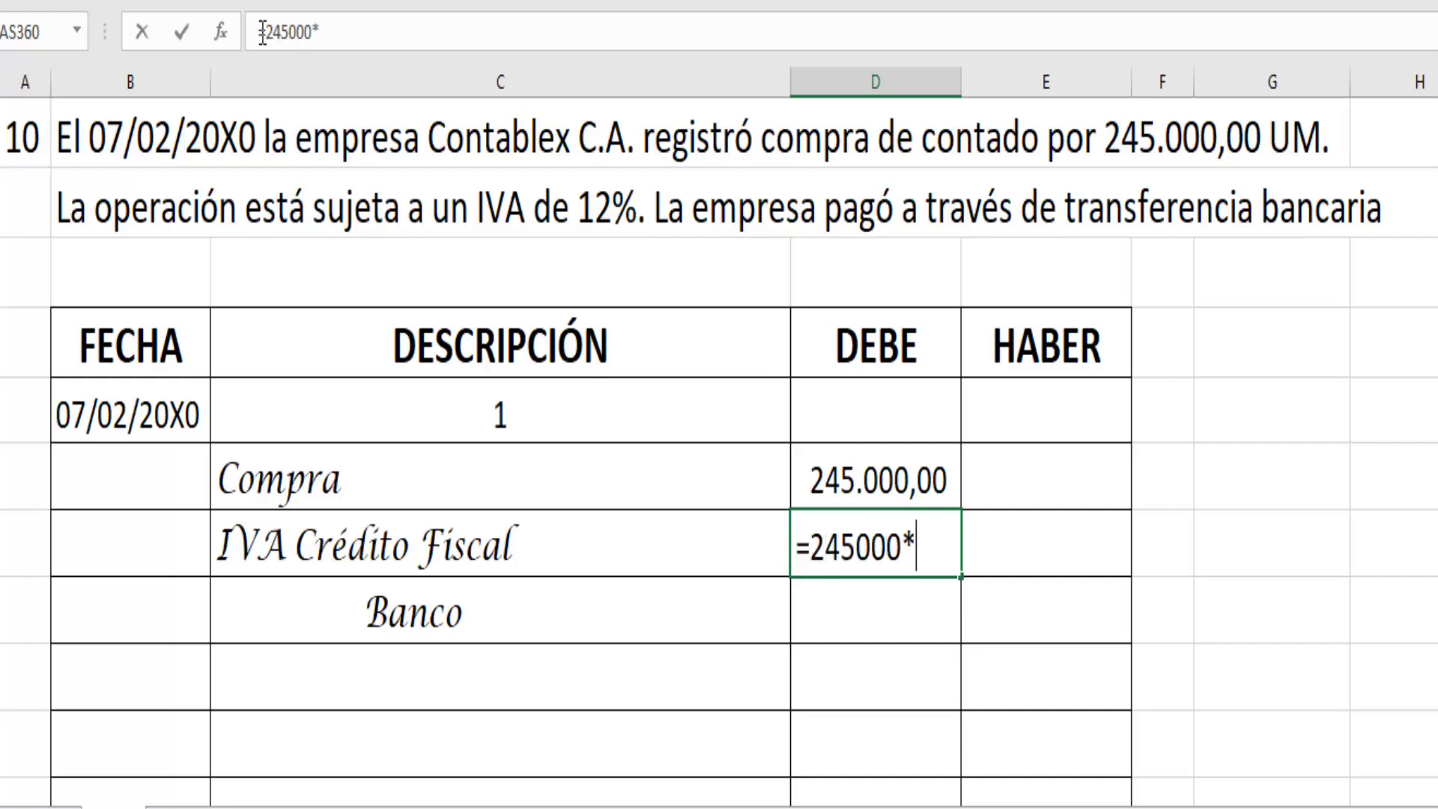
type("0,12")
key("Return")
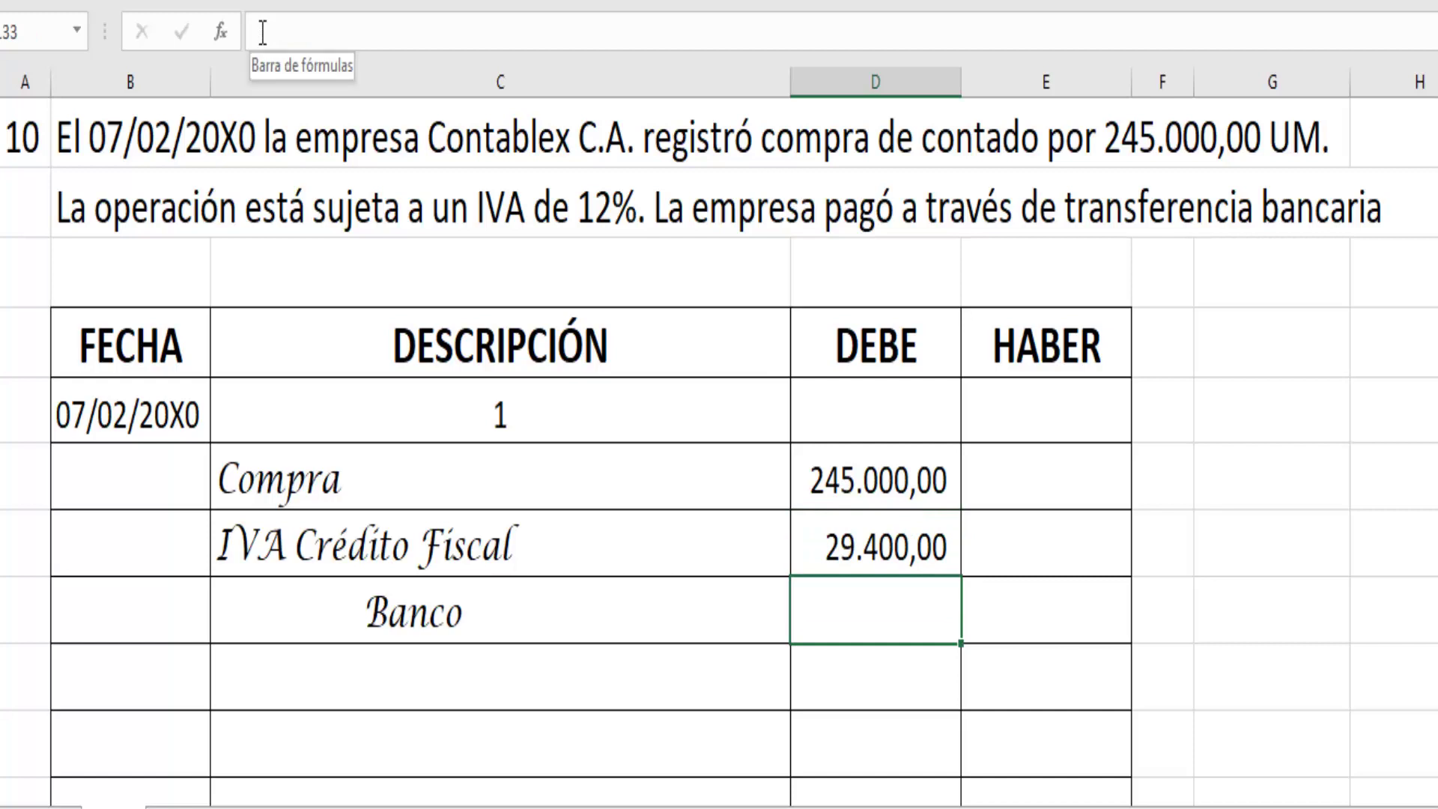
Calculate the HABER amount for Banco with the formula =245000+29400
key("Right")
type("=")
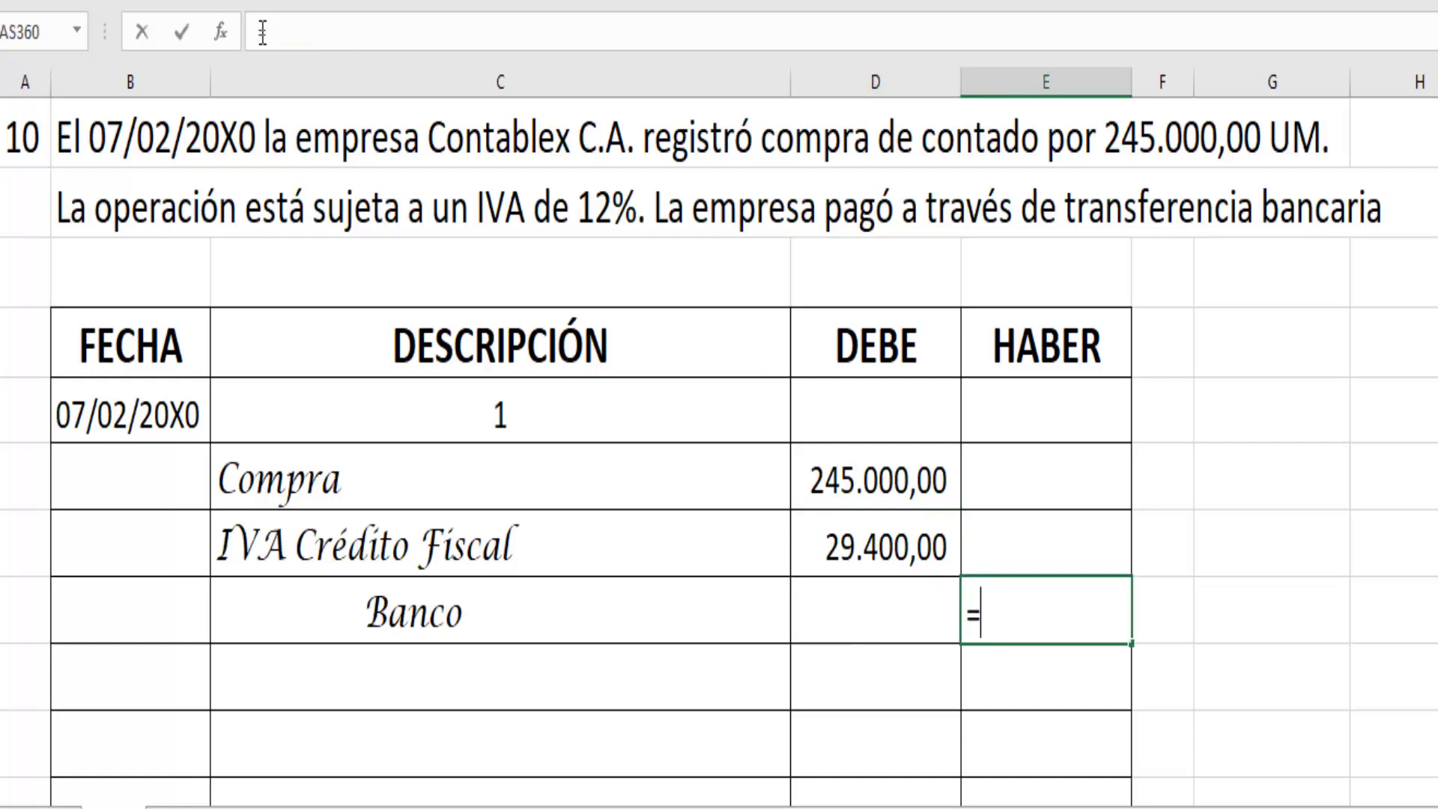
type("245000")
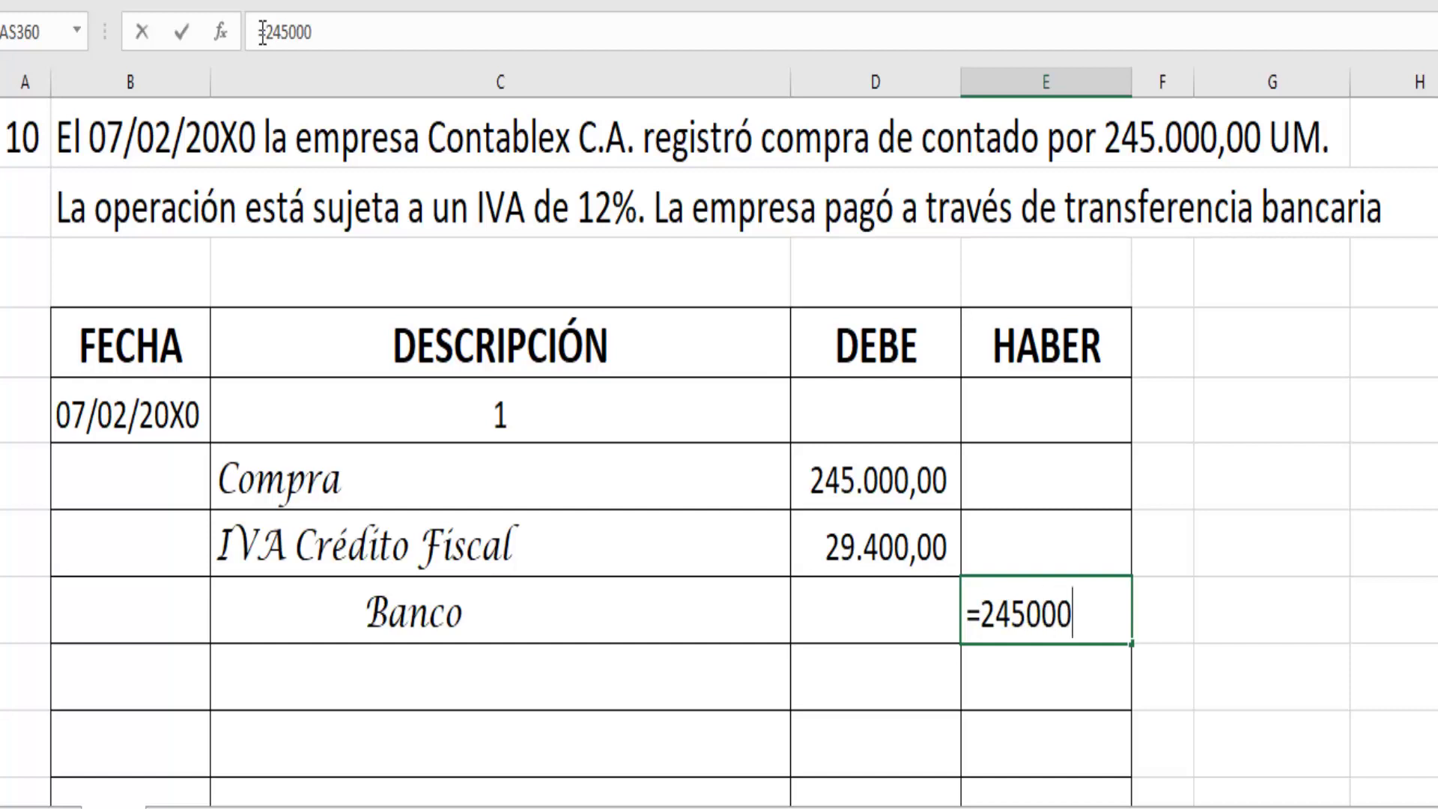
type("+29400")
key("Return")
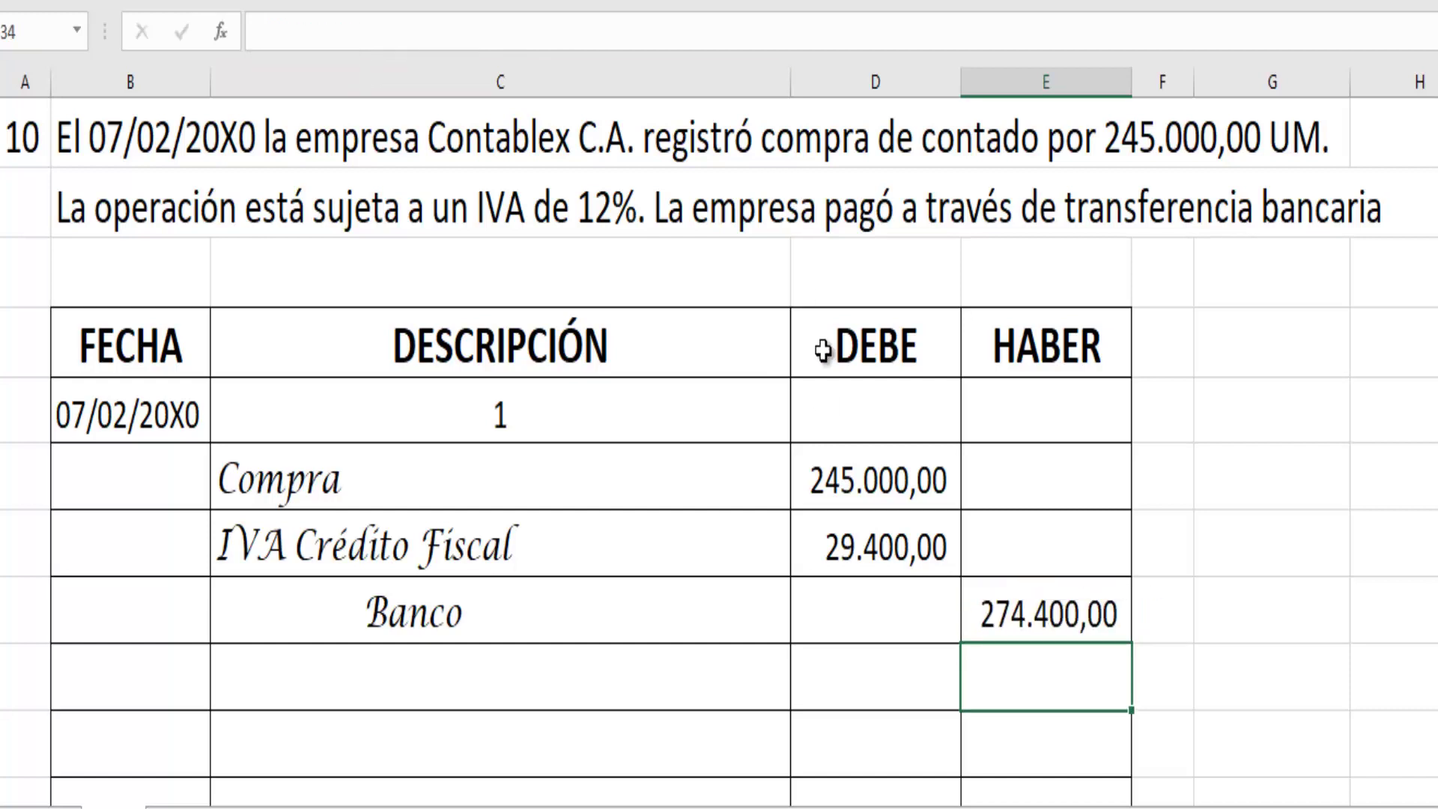
Total the DEBE and HABER columns with AutoSum in the row below Banco
left_click_drag(844, 420, 881, 666)
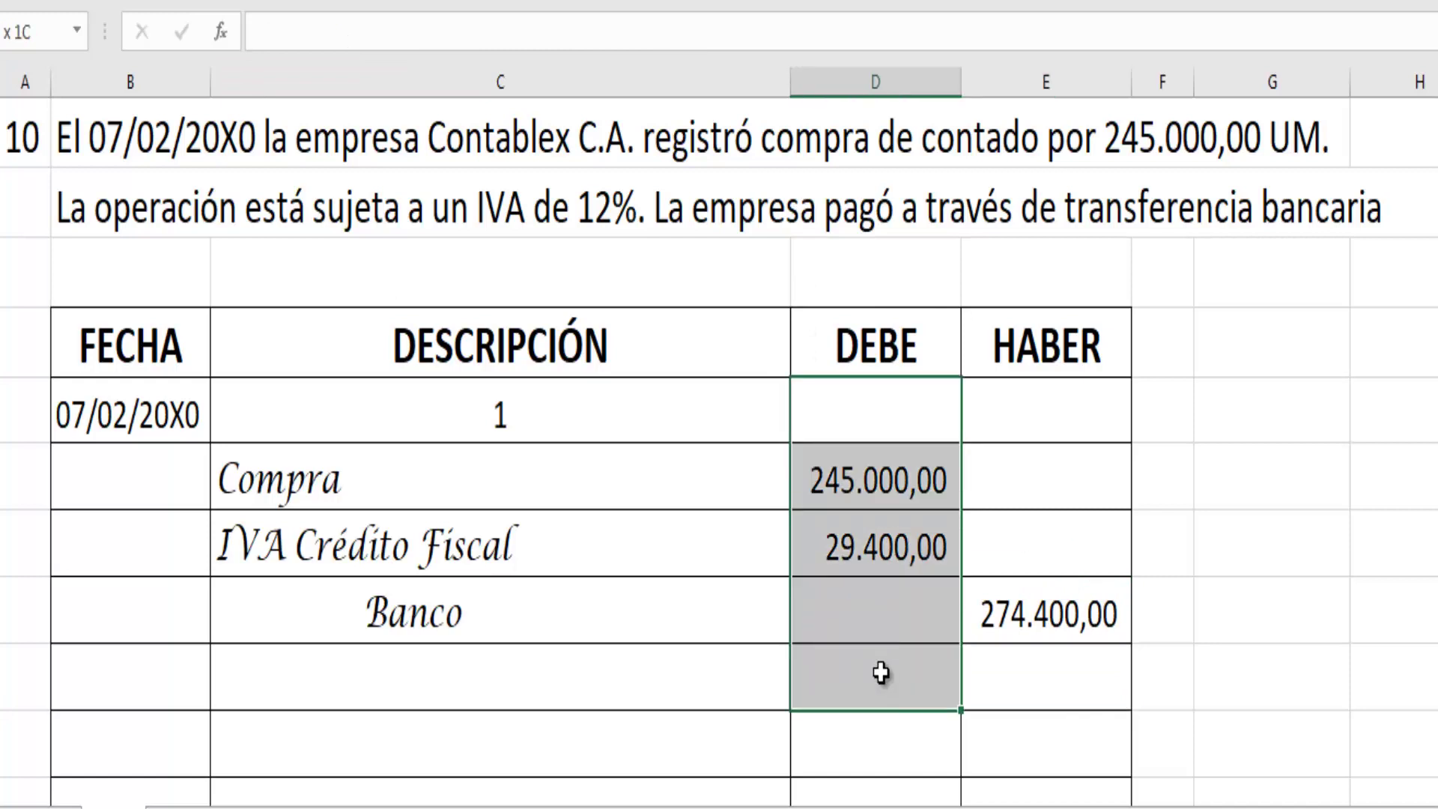
key("alt+equal")
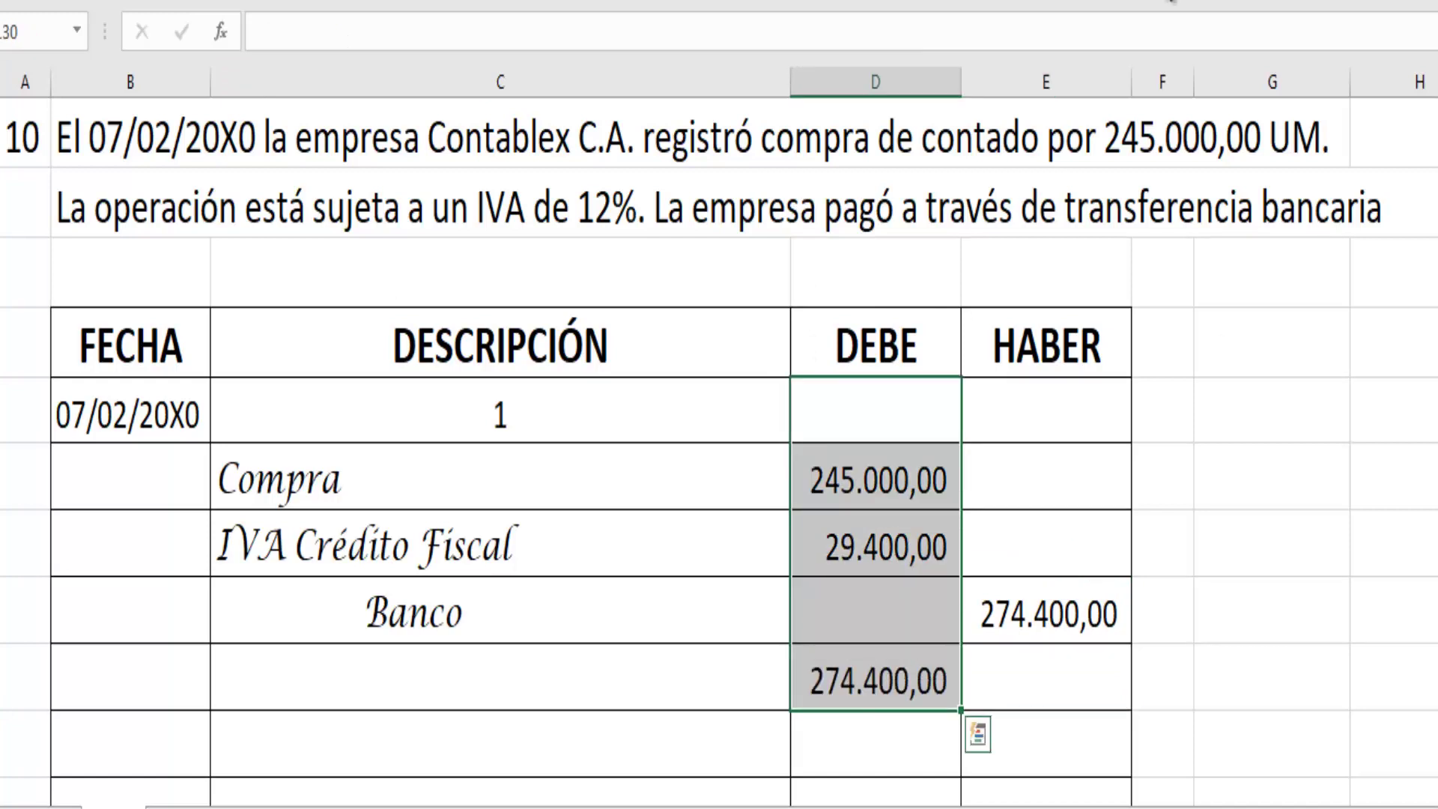
left_click_drag(1032, 407, 1028, 686)
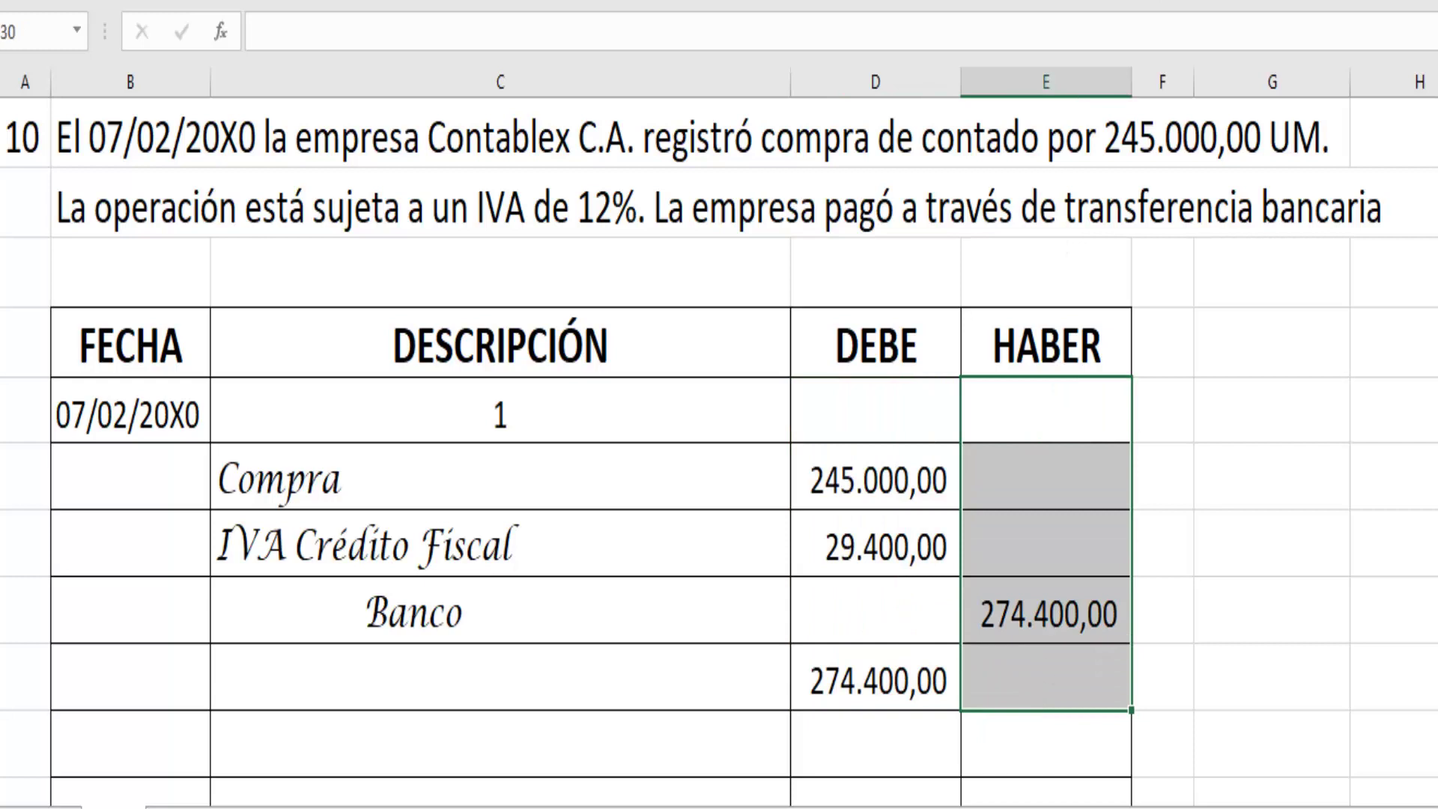
key("alt+equal")
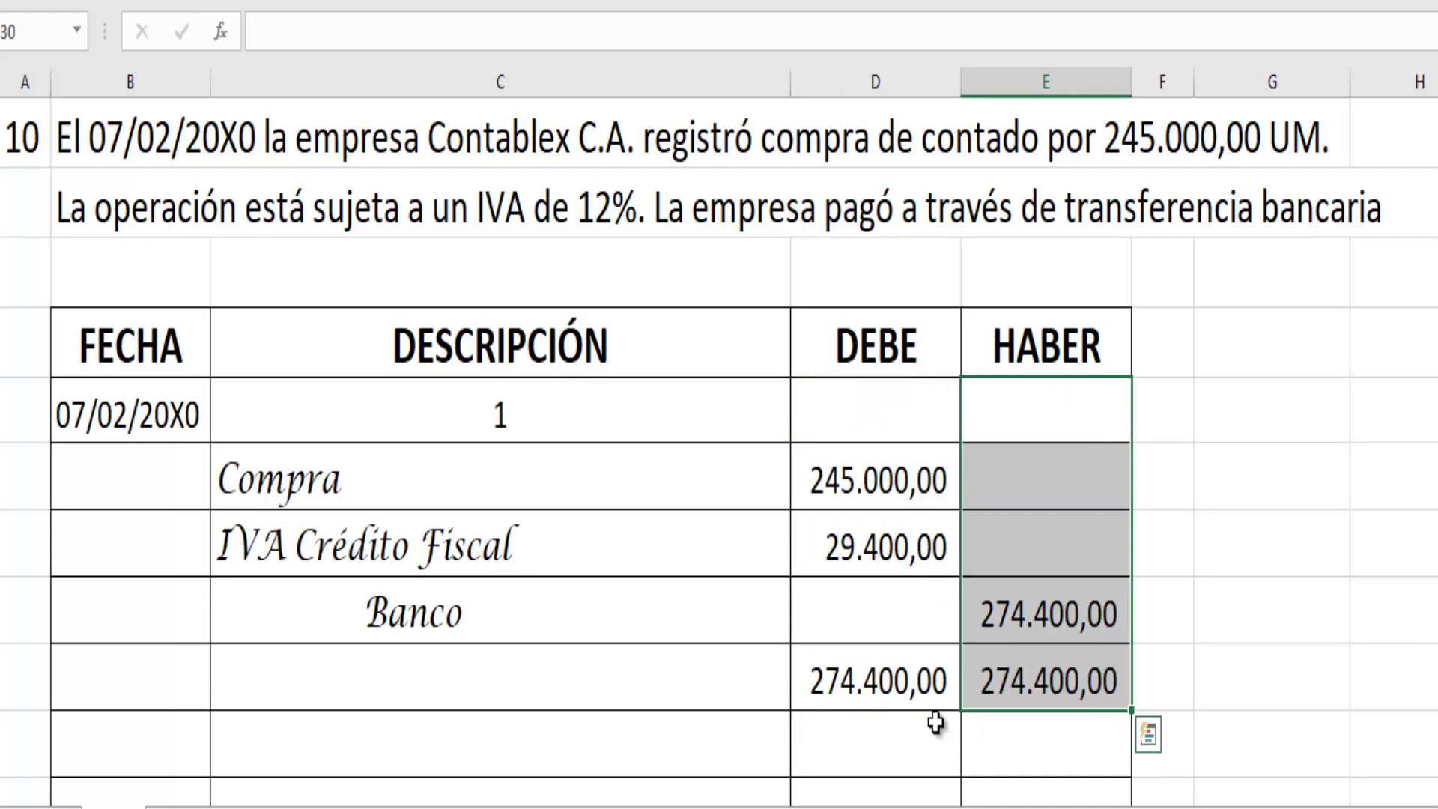
Format both column totals in bold with a top and double bottom border
left_click_drag(928, 692, 1014, 658)
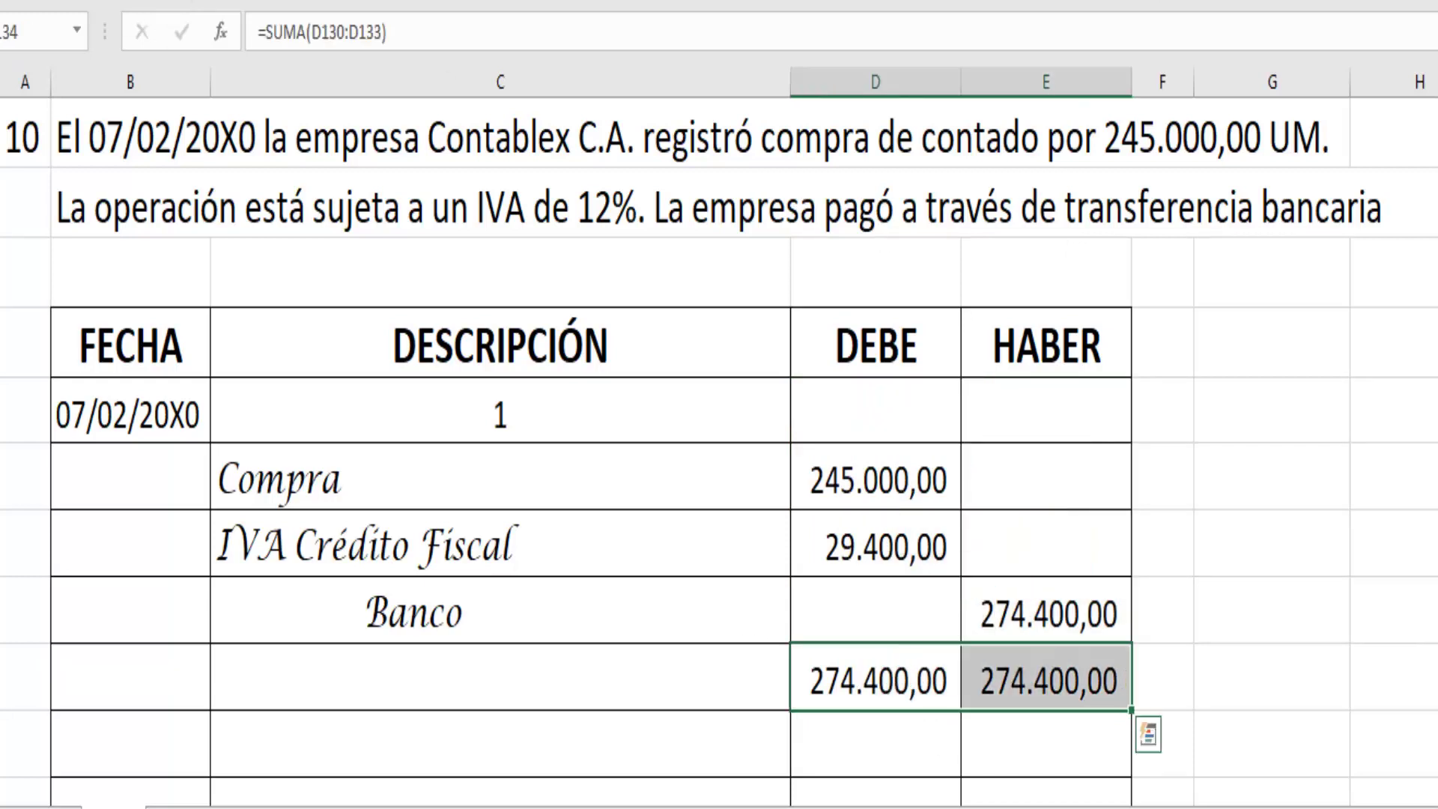
key("ctrl+n")
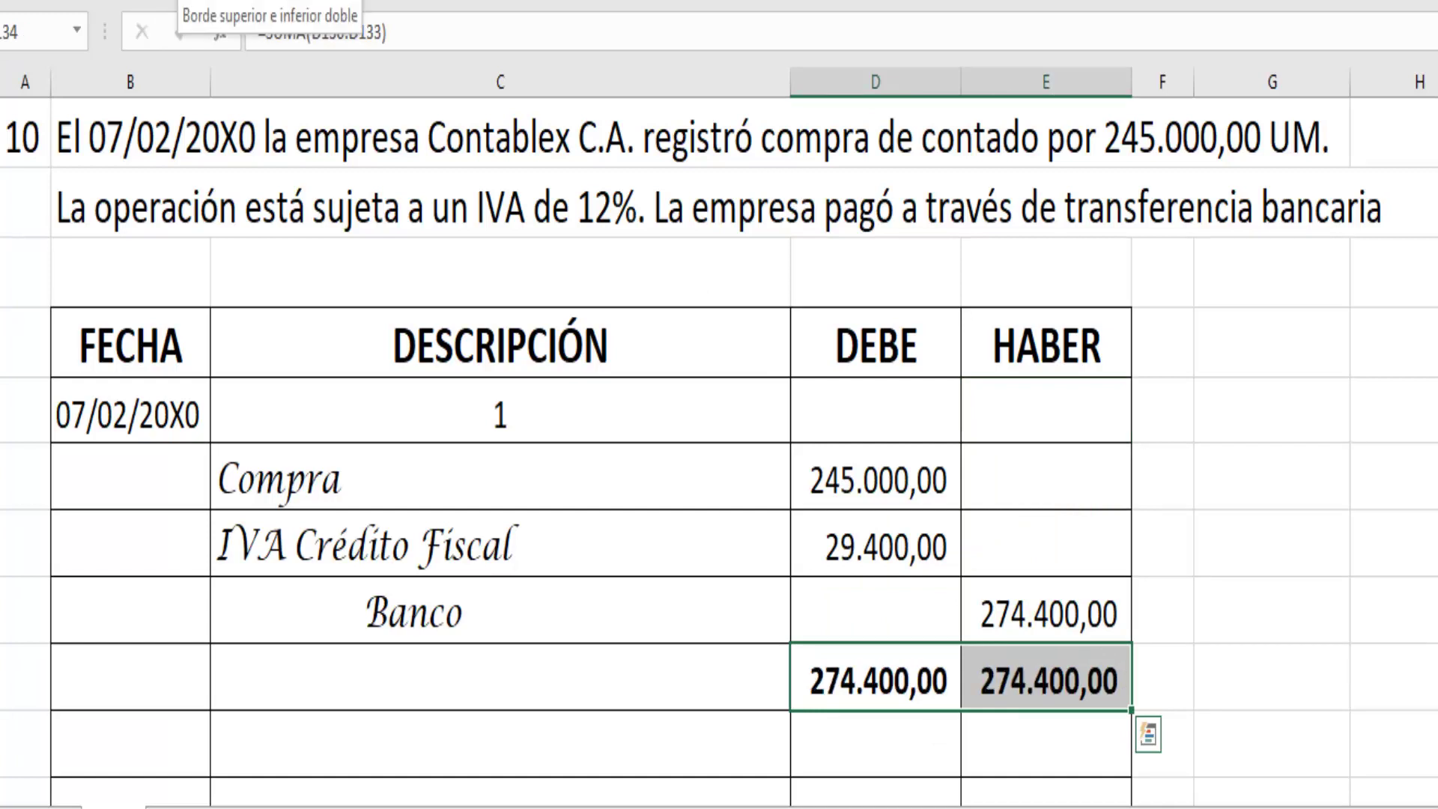
Enter the explanation "P/R compra de contado" in the DESCRIPCIÓN column of the totals row
left_click(597, 699)
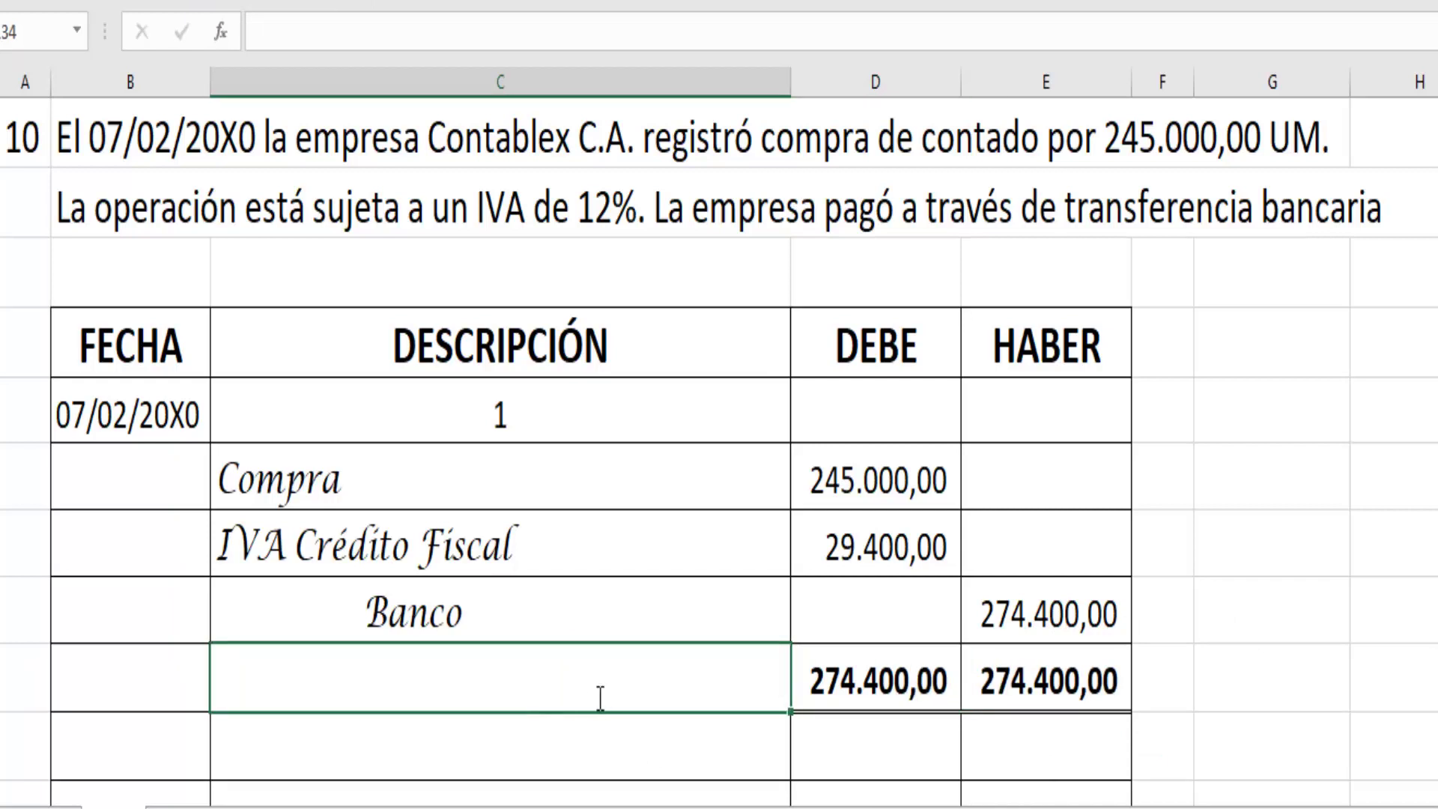
type("P/R")
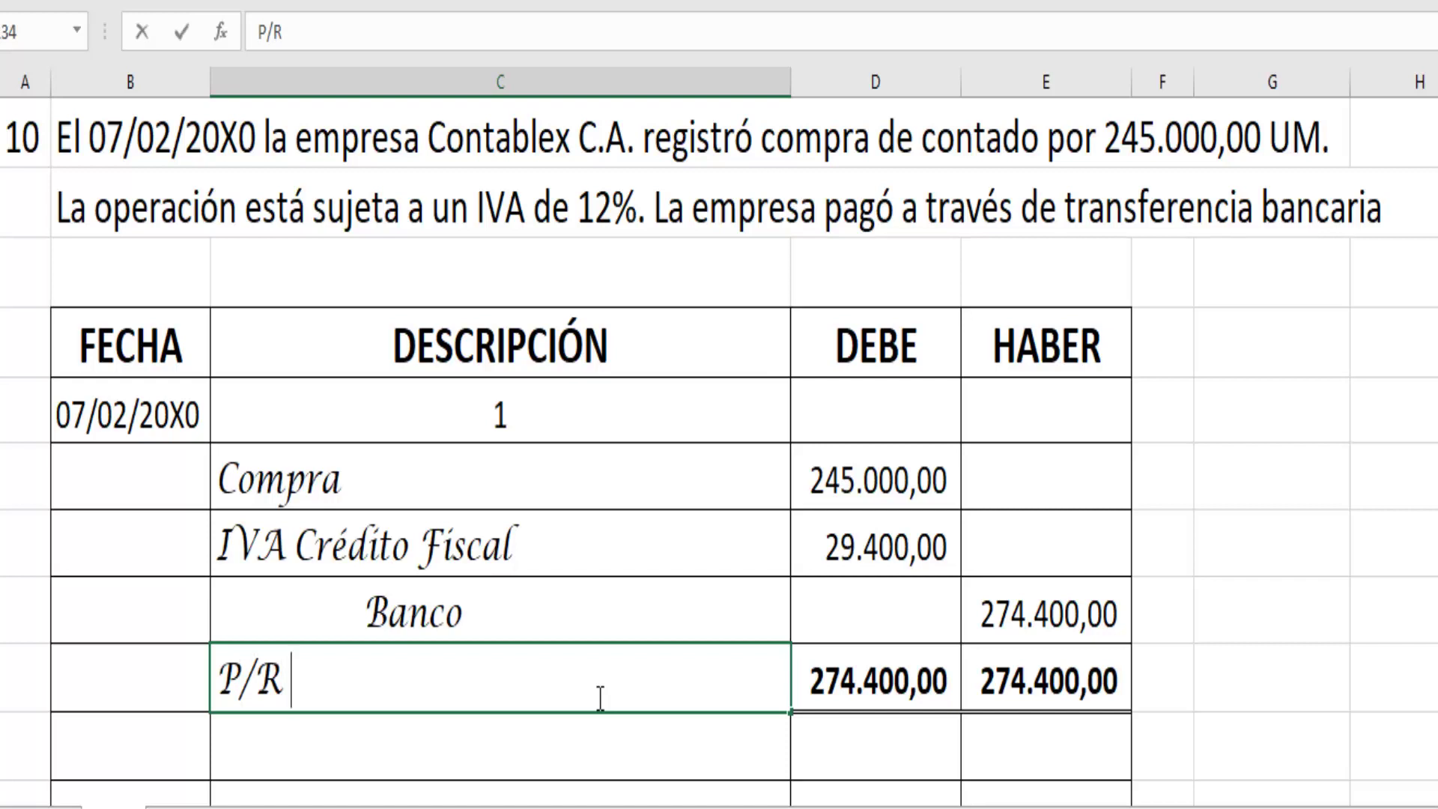
type("compra de contado")
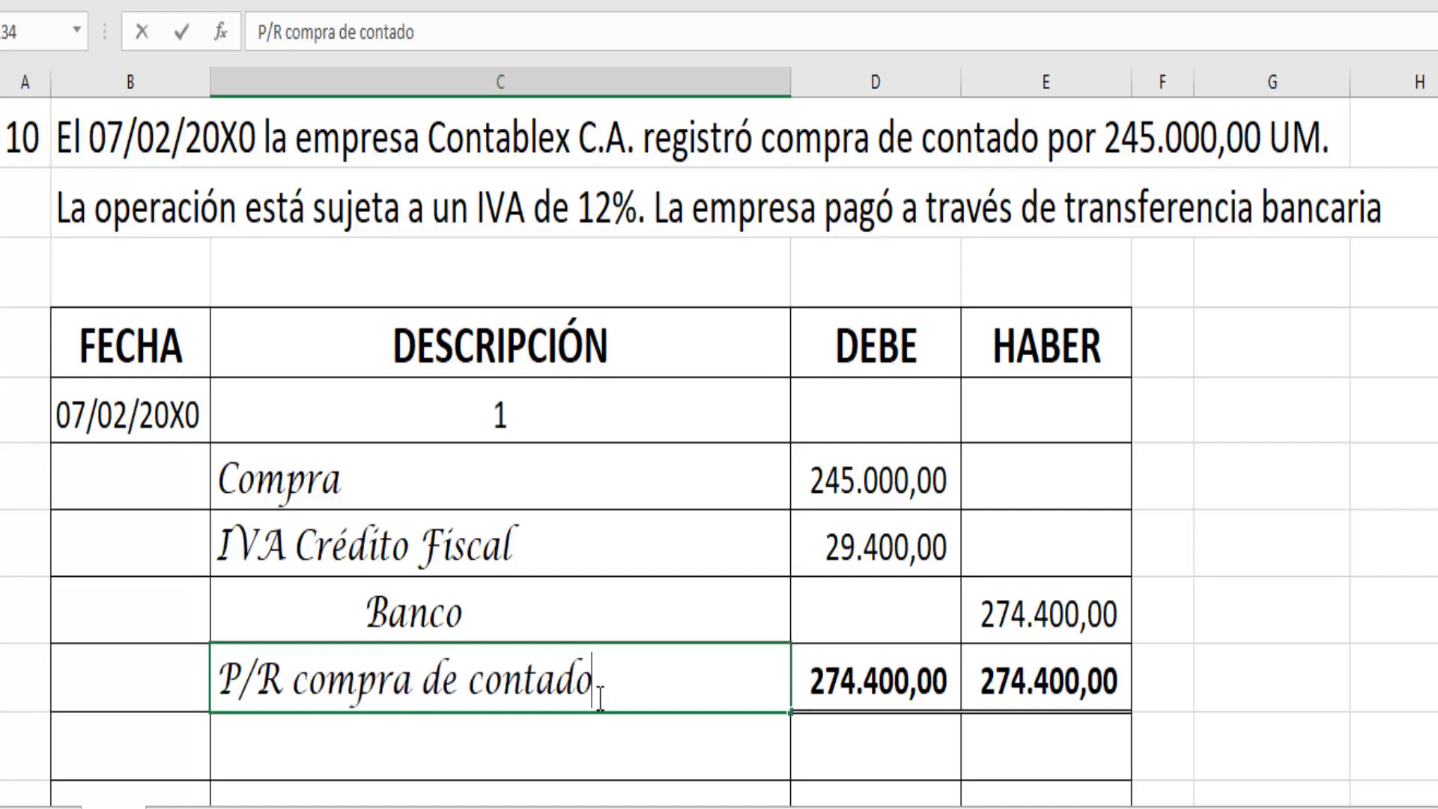
key("Return")
left_click(1303, 524)
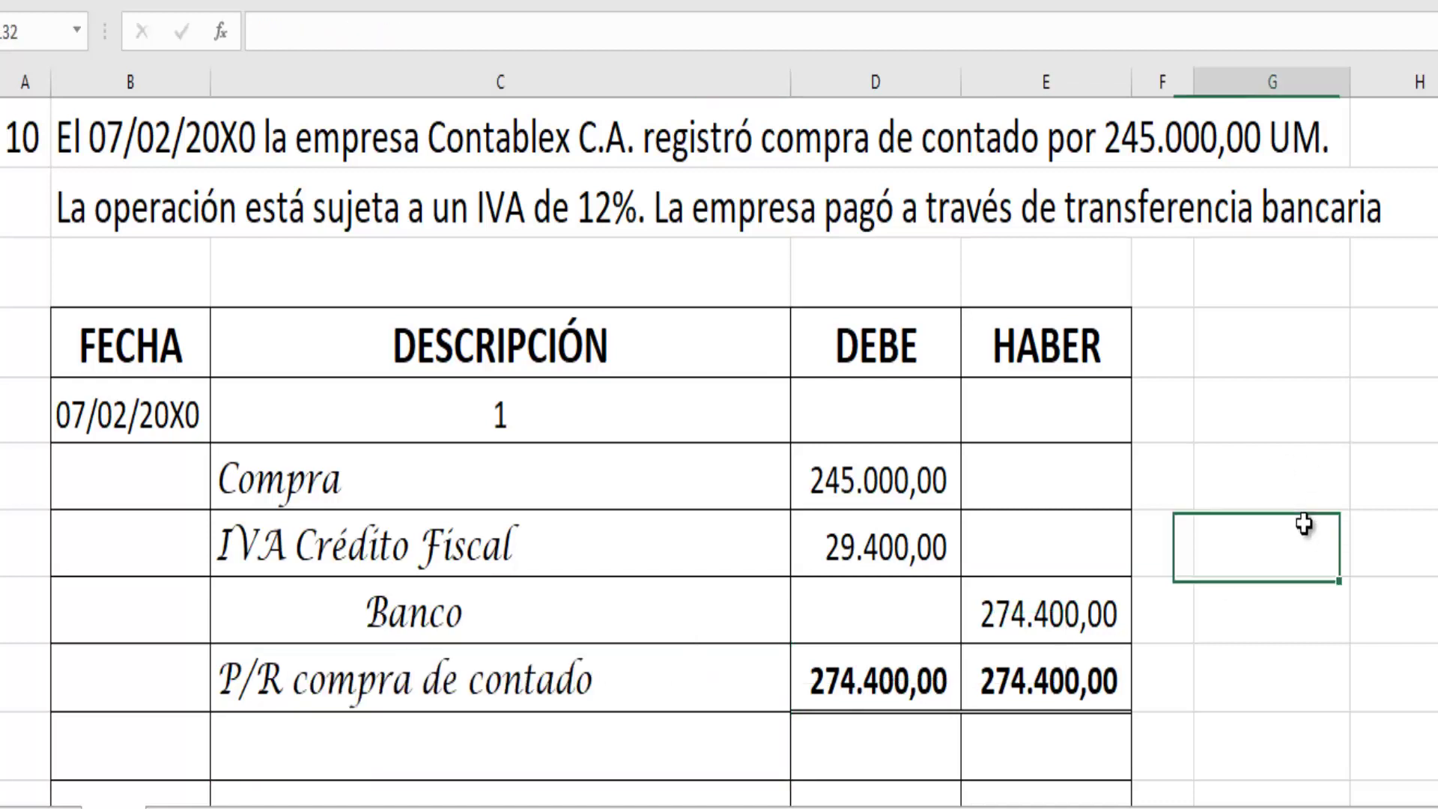